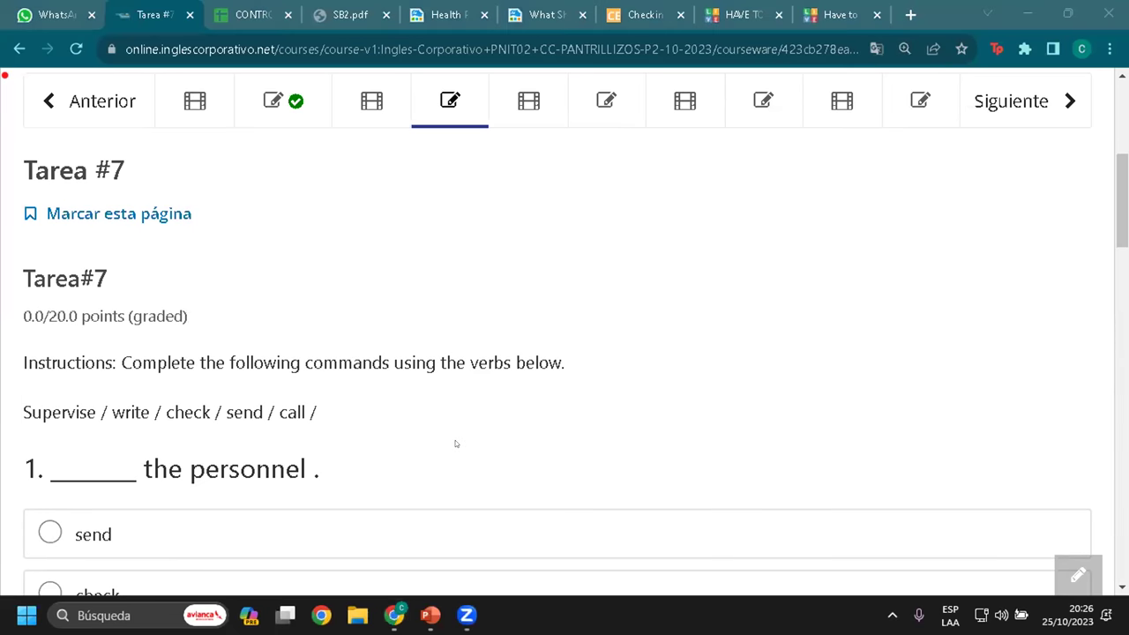
- Read the Tarea #7 instructions and the list of verbs given for completing the commands
scroll(492, 380, down, 1)
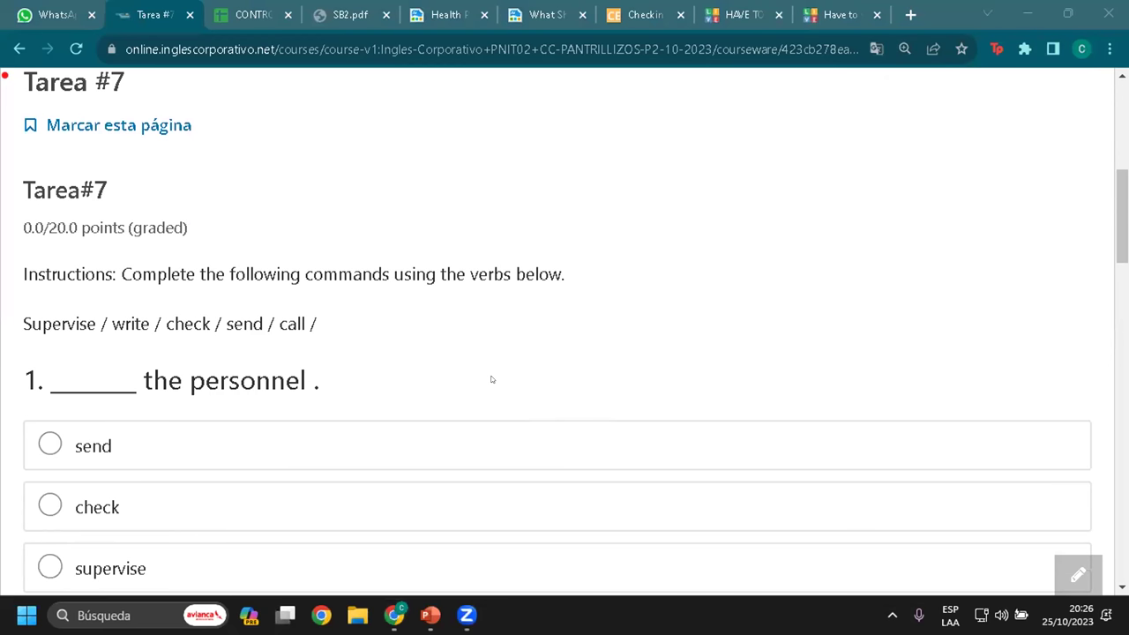
scroll(617, 322, down, 1)
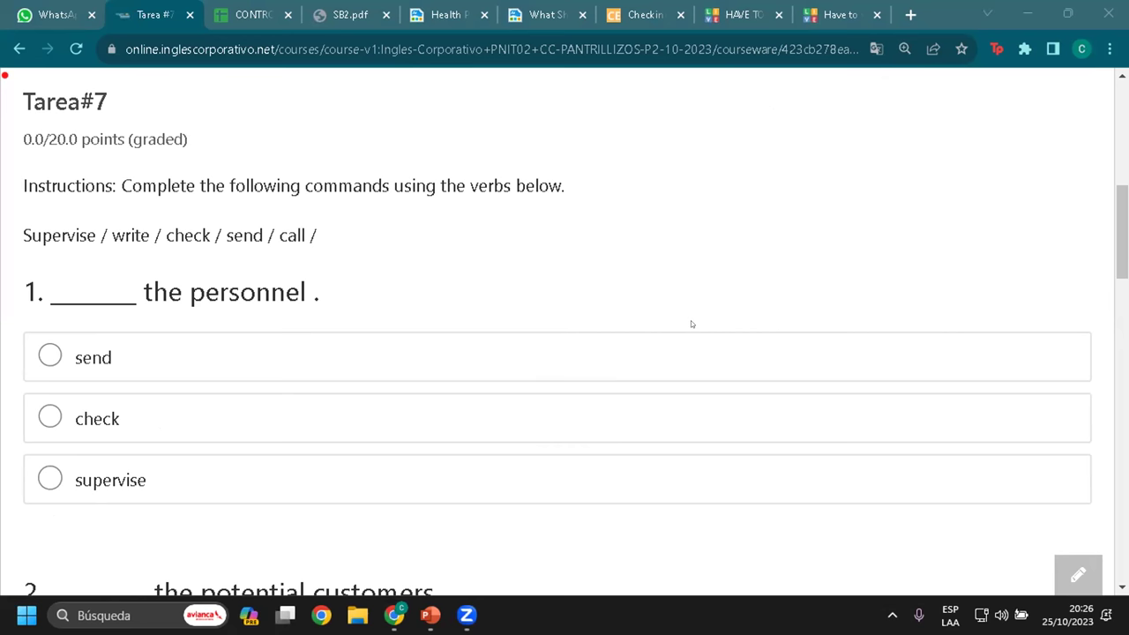
drag(15, 89, 120, 97)
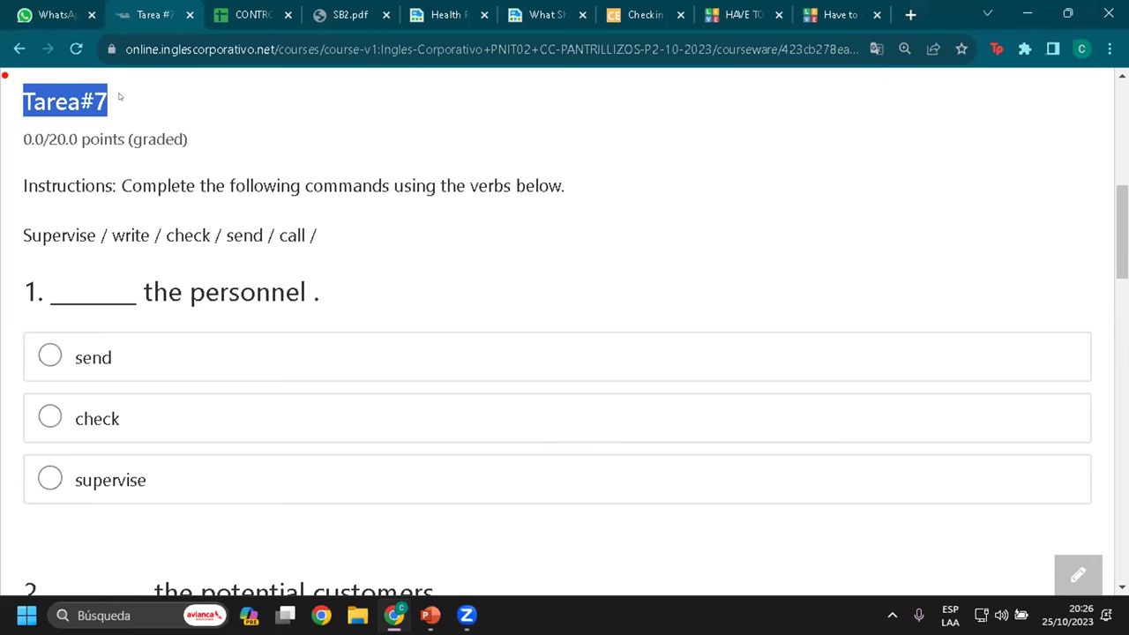
drag(305, 185, 387, 183)
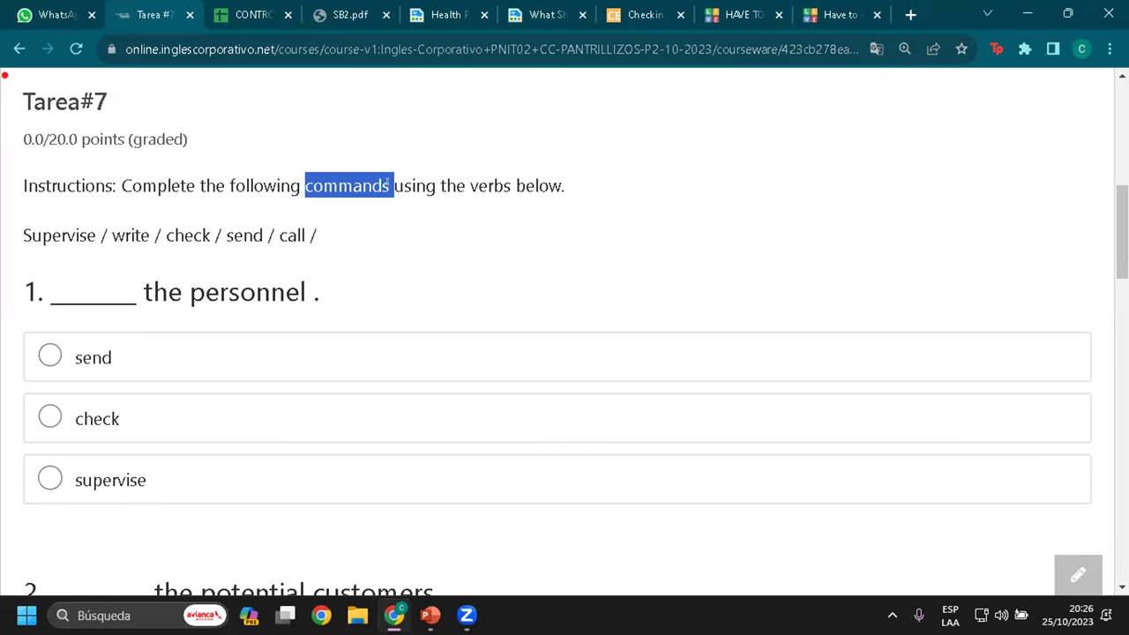
scroll(1103, 234, down, 1)
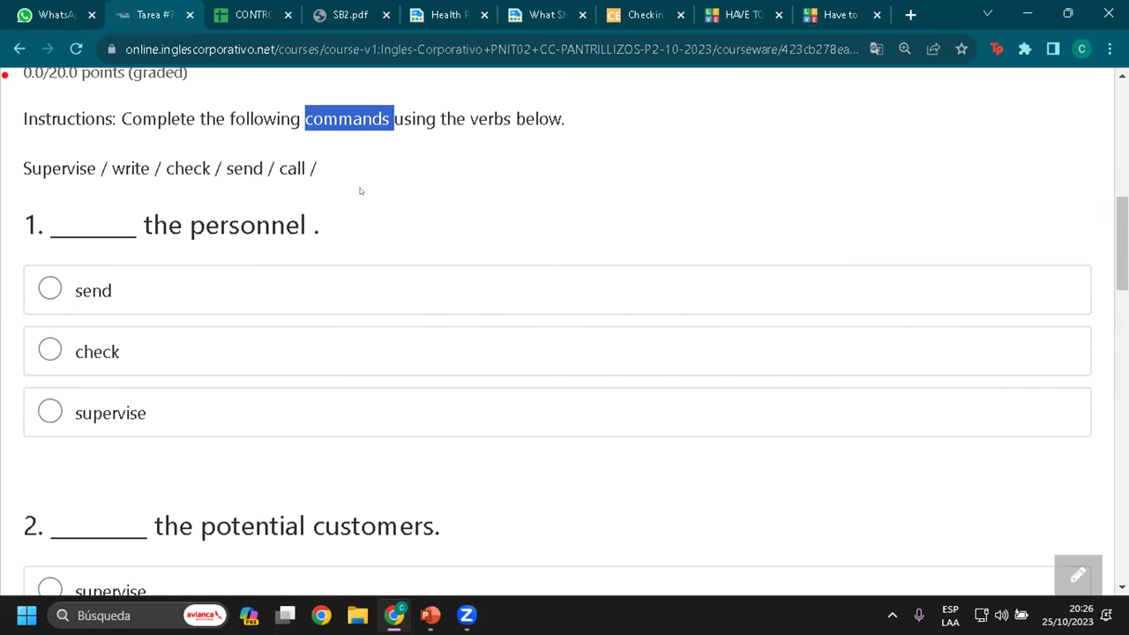
drag(17, 169, 332, 164)
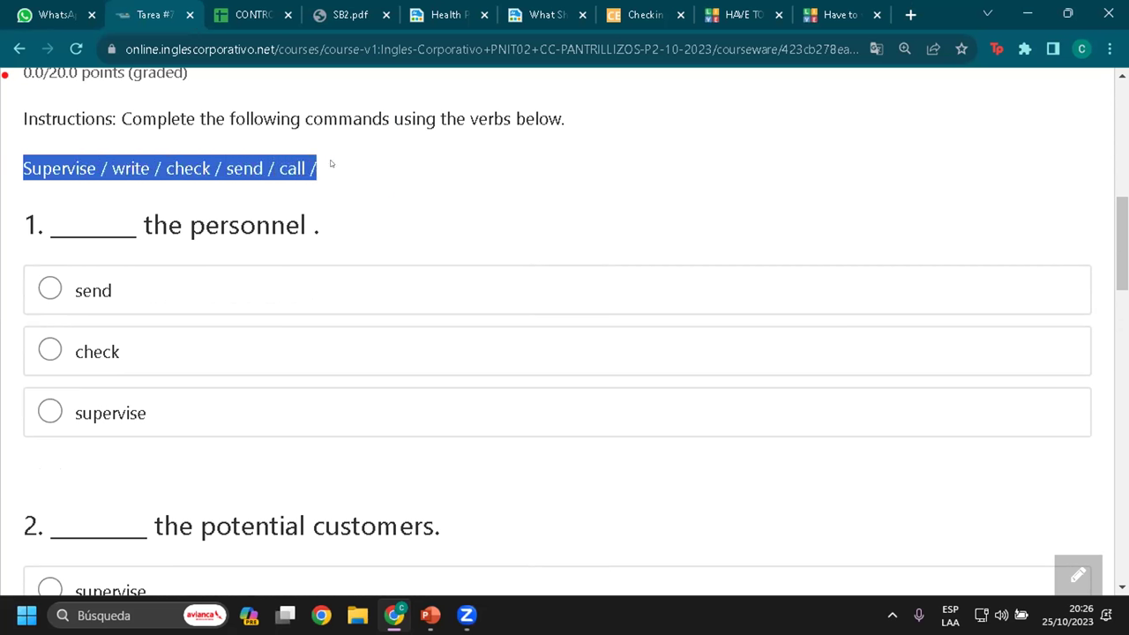
click(324, 168)
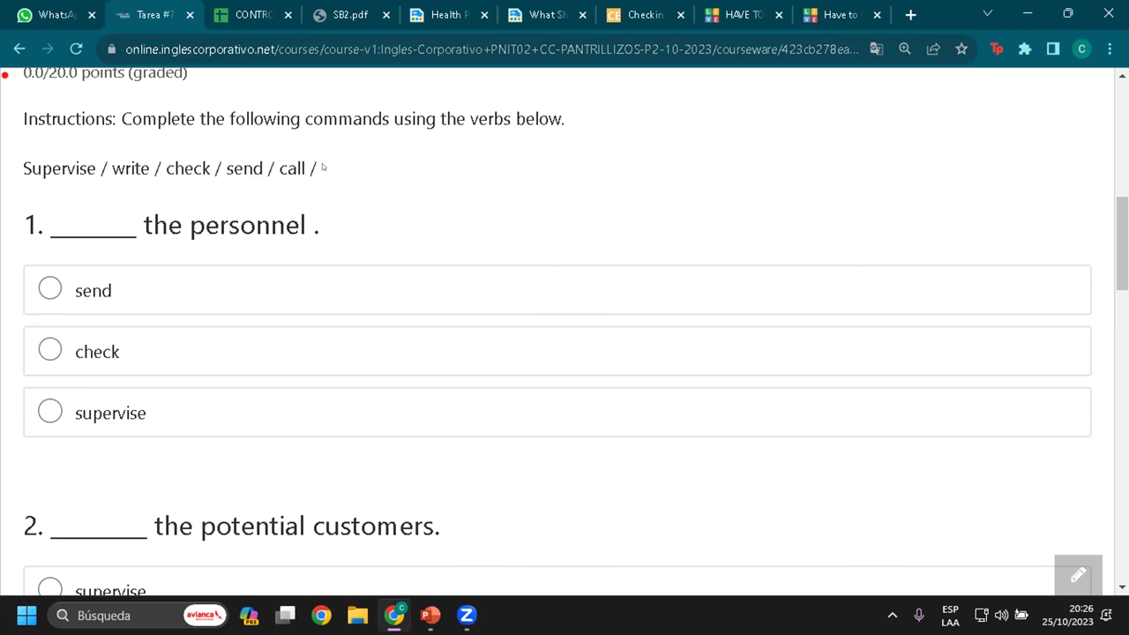
- Answer question 1, "the personnel", with "supervise" after trying the other options
drag(144, 221, 309, 220)
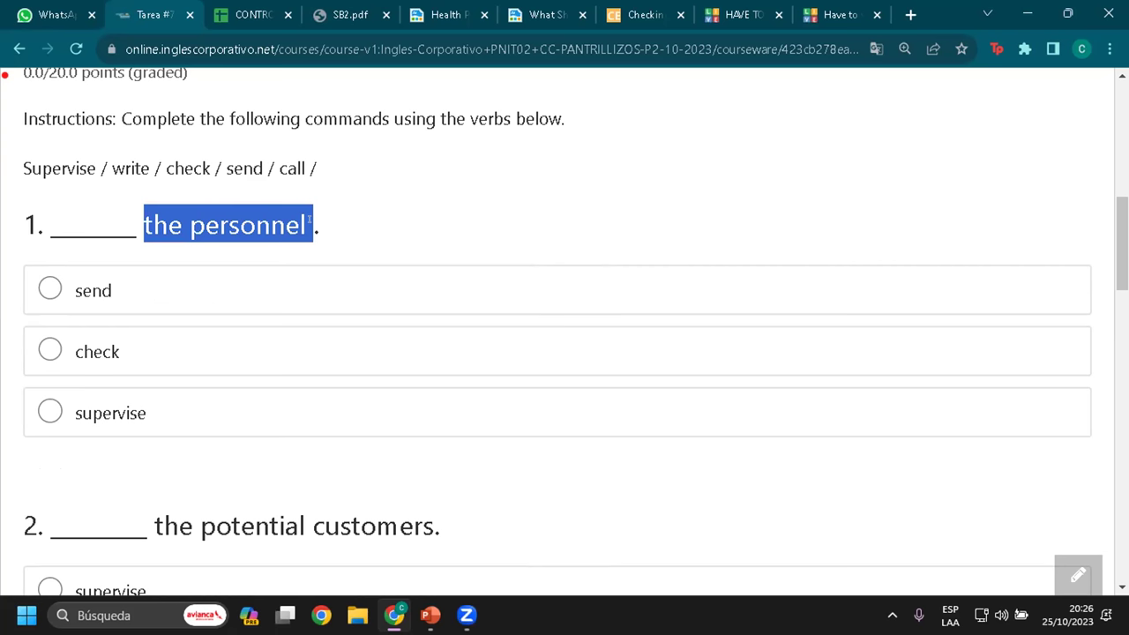
click(112, 301)
click(111, 359)
click(111, 413)
click(122, 298)
click(113, 351)
click(107, 411)
click(97, 301)
click(111, 354)
click(111, 411)
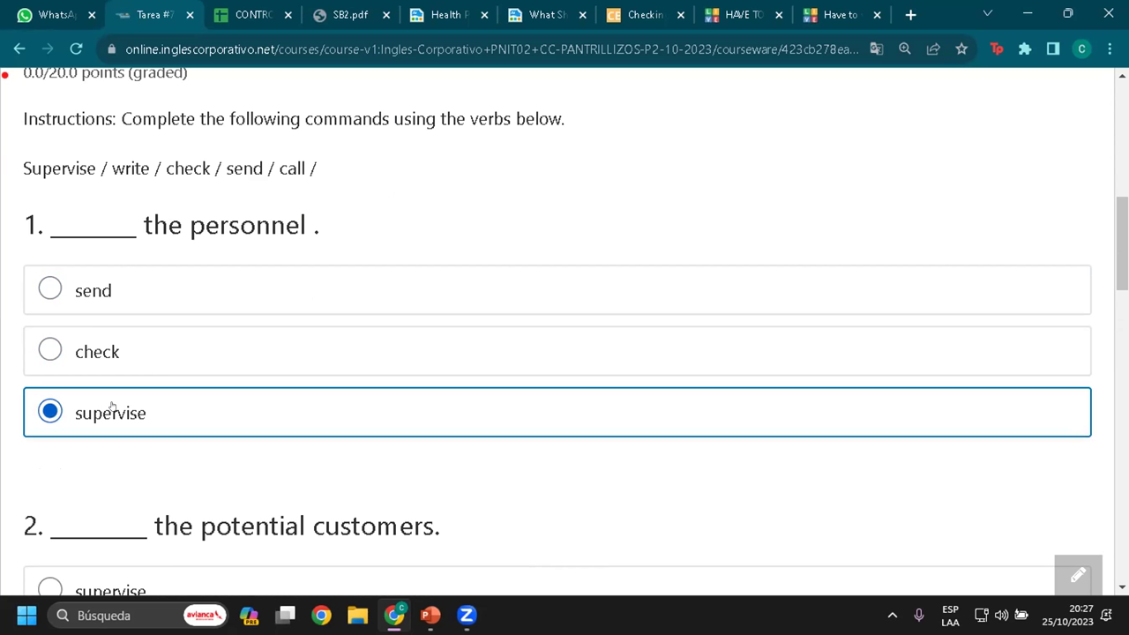
- Try "call" and "check" as answers to question 2, "the potential customers"
scroll(112, 405, down, 2)
scroll(493, 259, down, 2)
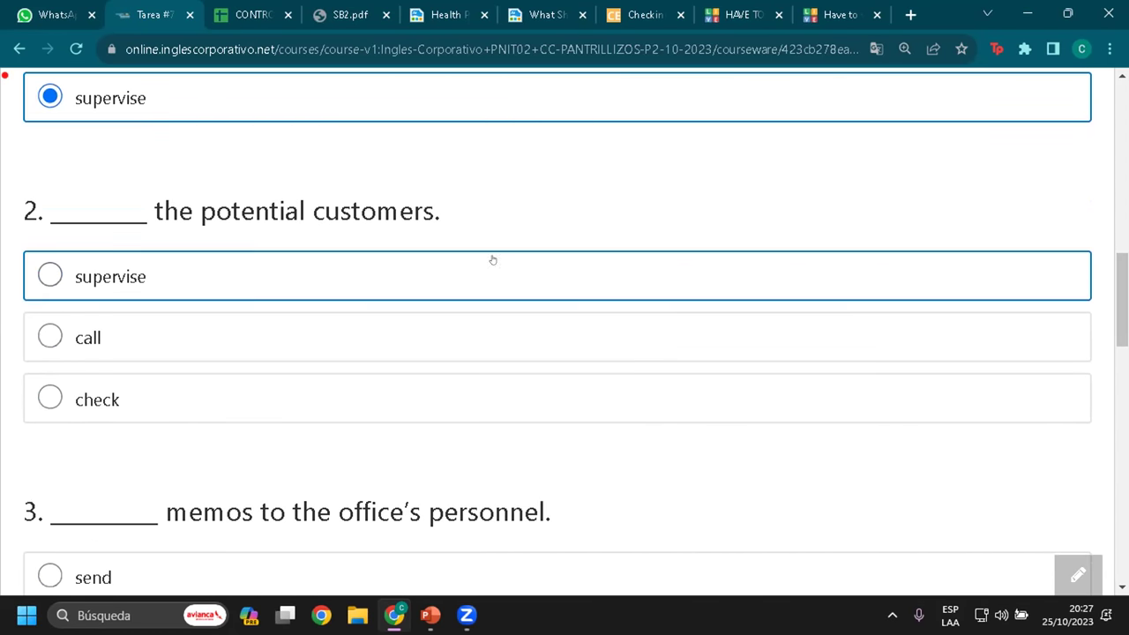
drag(148, 211, 502, 205)
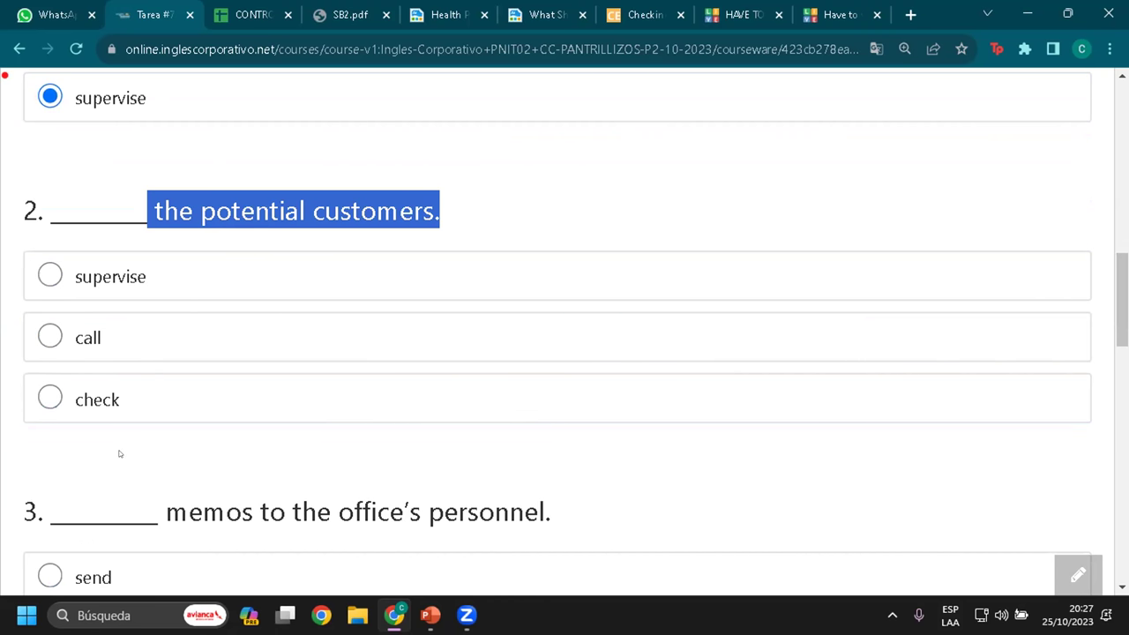
click(96, 350)
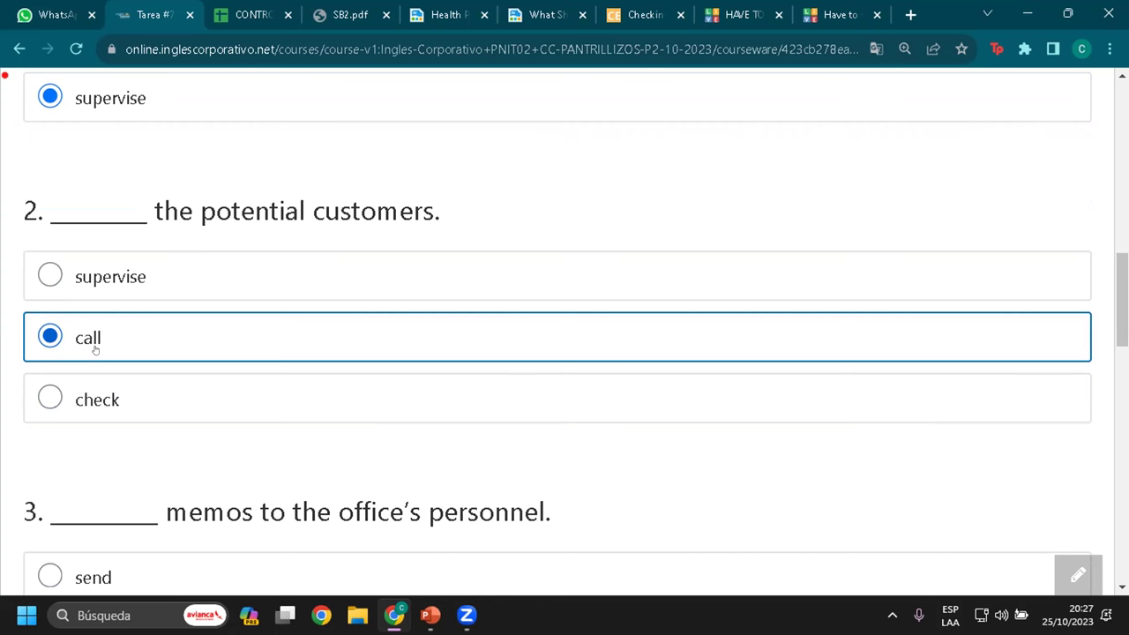
click(84, 399)
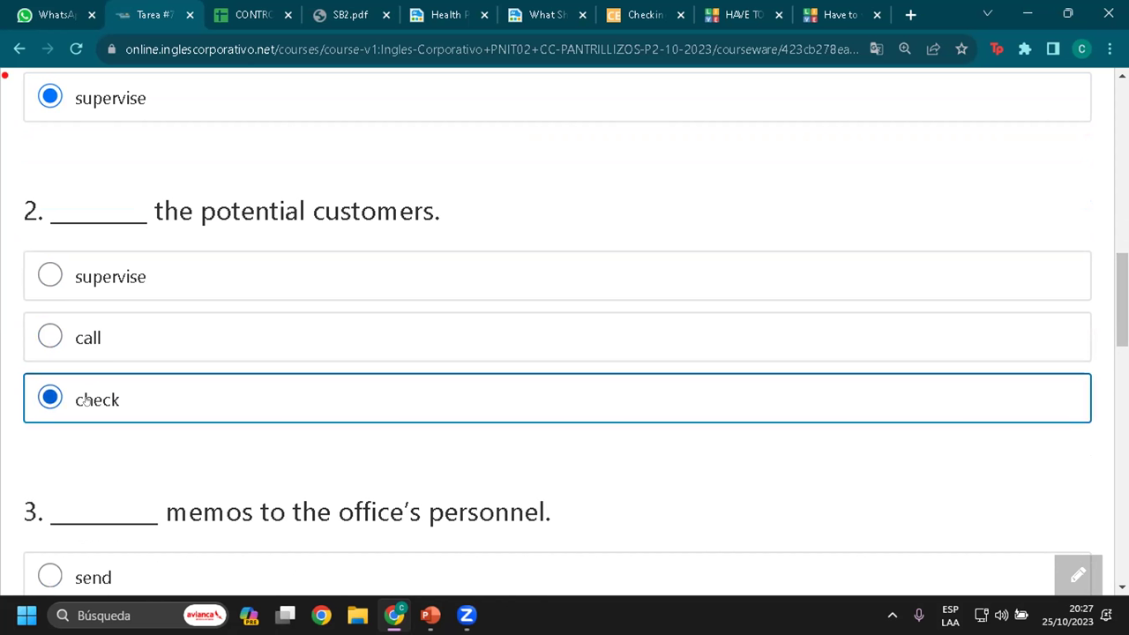
- Answer question 3 about memos to the office's personnel with "send" and question 4 about the report with "check"
drag(1123, 300, 1123, 350)
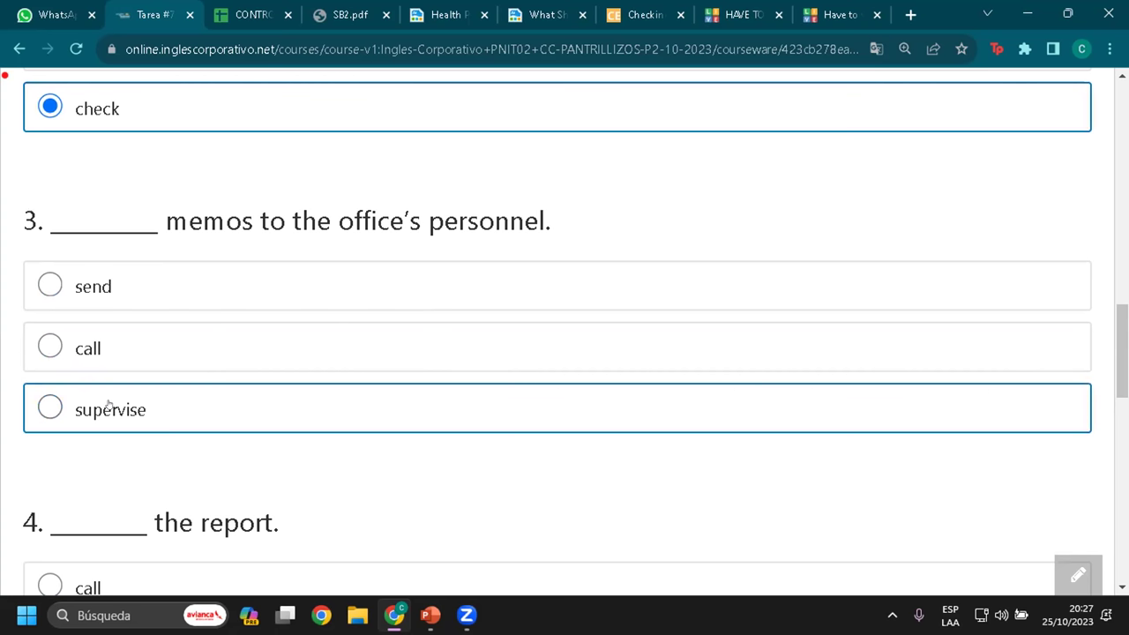
click(98, 298)
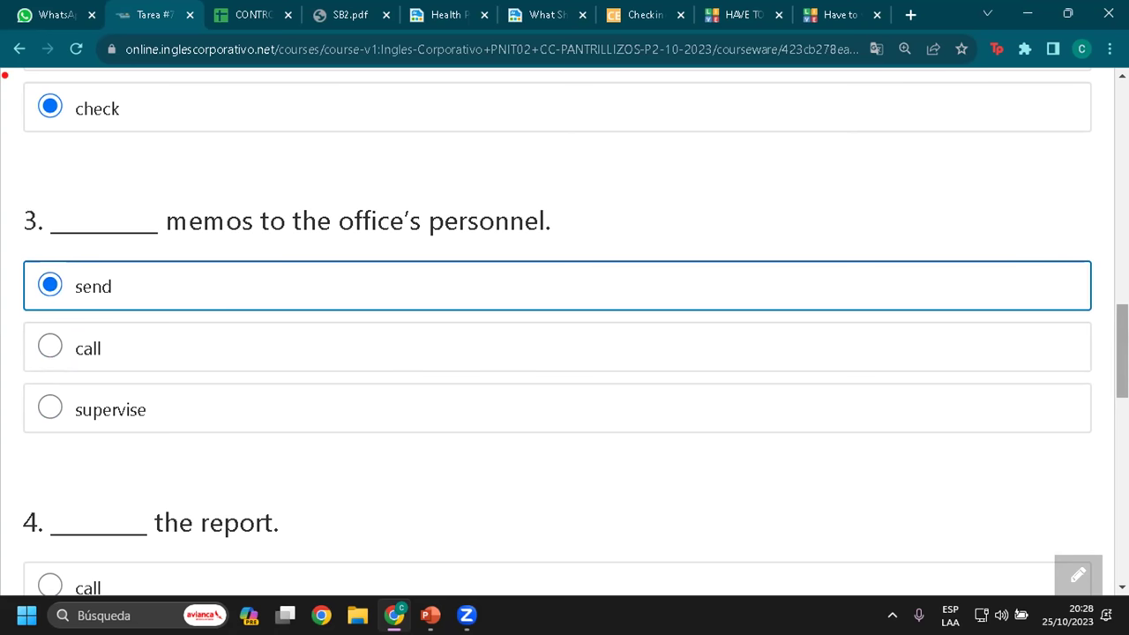
scroll(1063, 270, down, 3)
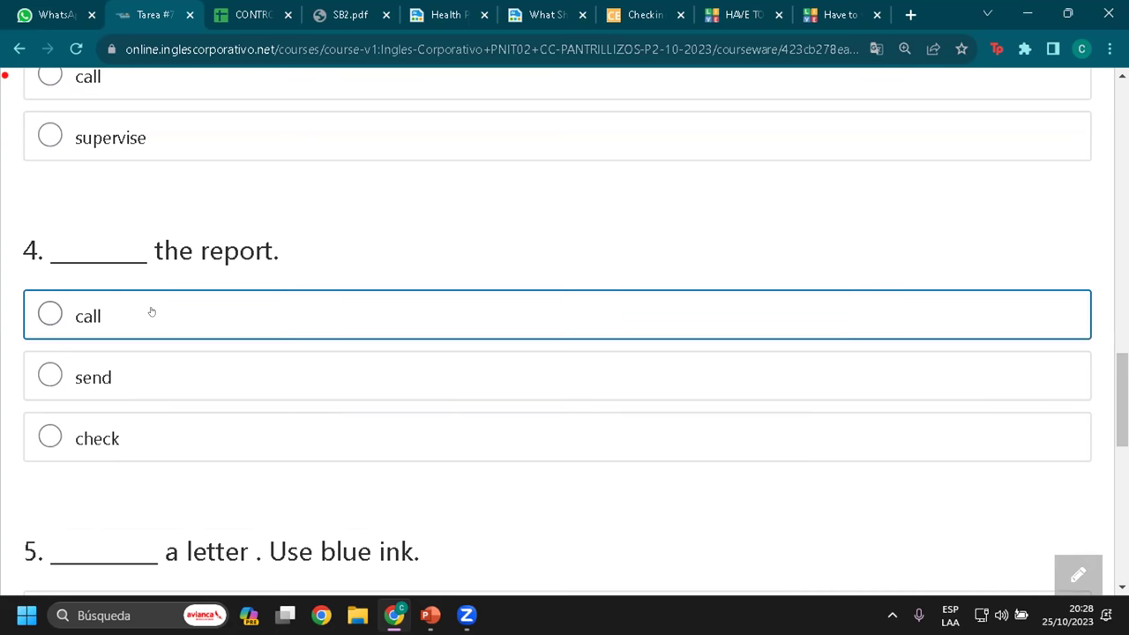
click(125, 440)
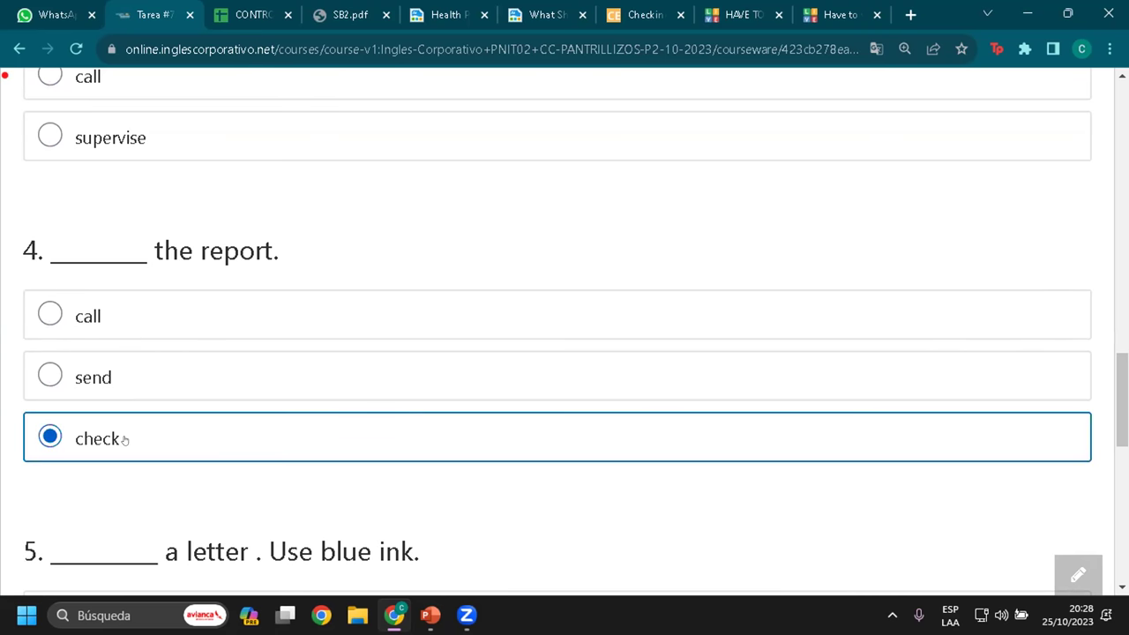
- Answer question 5, "a letter. Use blue ink", with "write"
scroll(124, 439, down, 3)
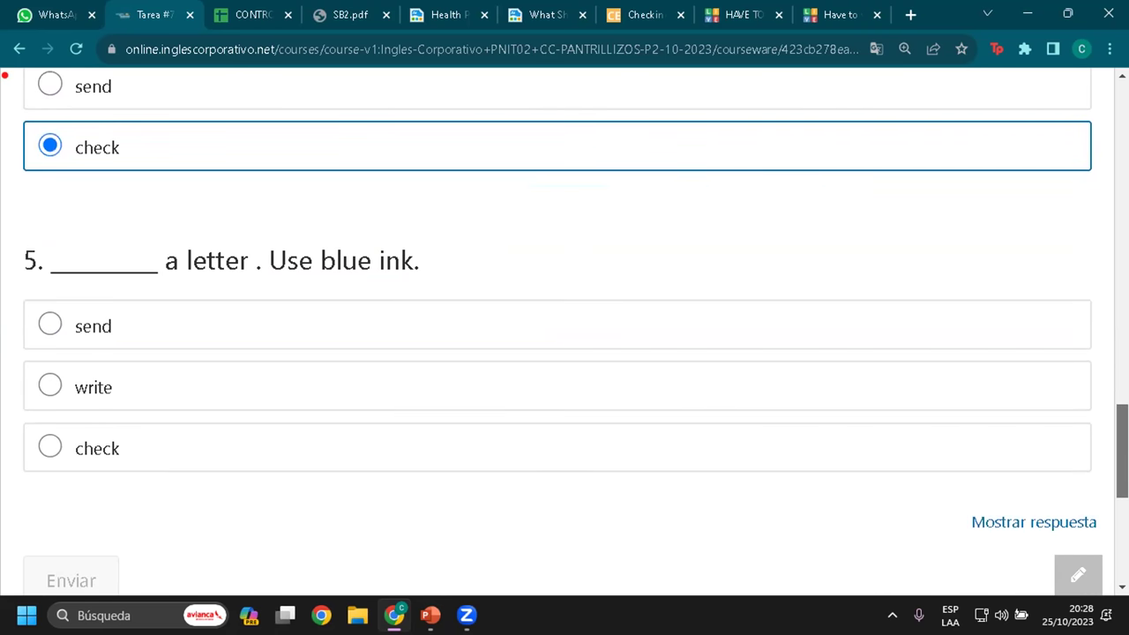
drag(165, 261, 247, 259)
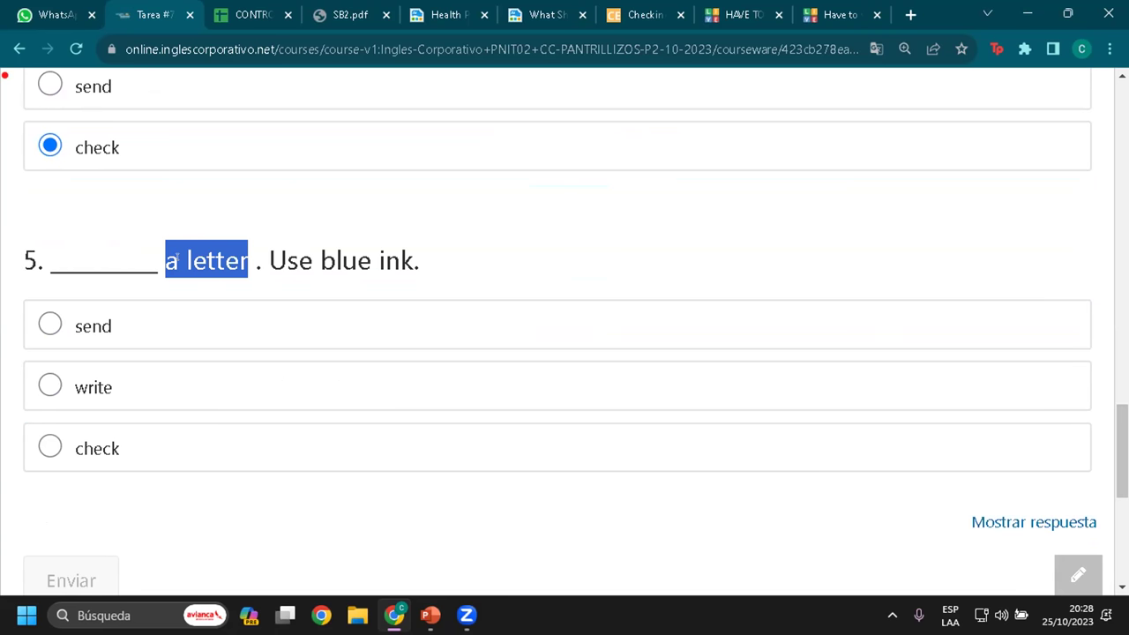
click(149, 392)
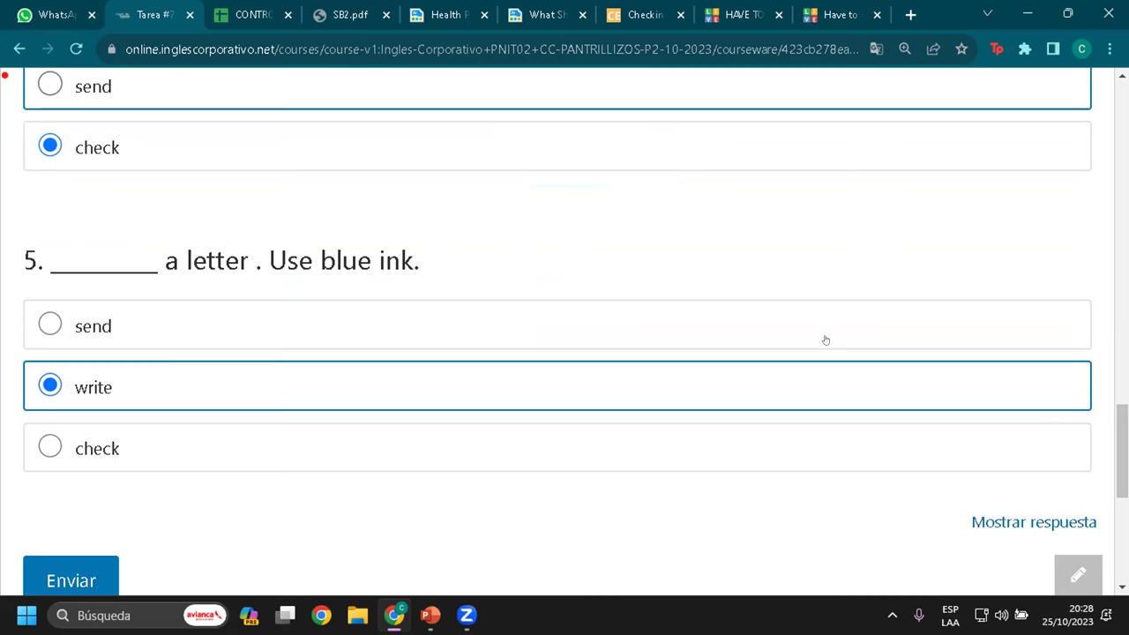
- Review the chosen answers against the verb list above question 1, looking for the verb still unused
scroll(565, 336, up, 7)
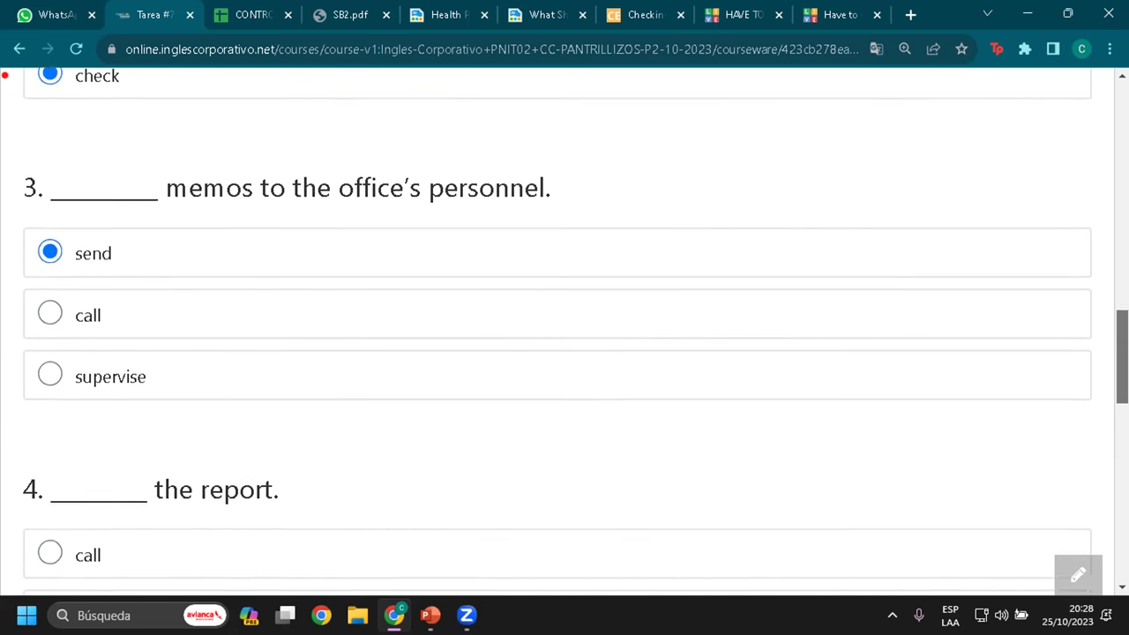
scroll(565, 335, up, 5)
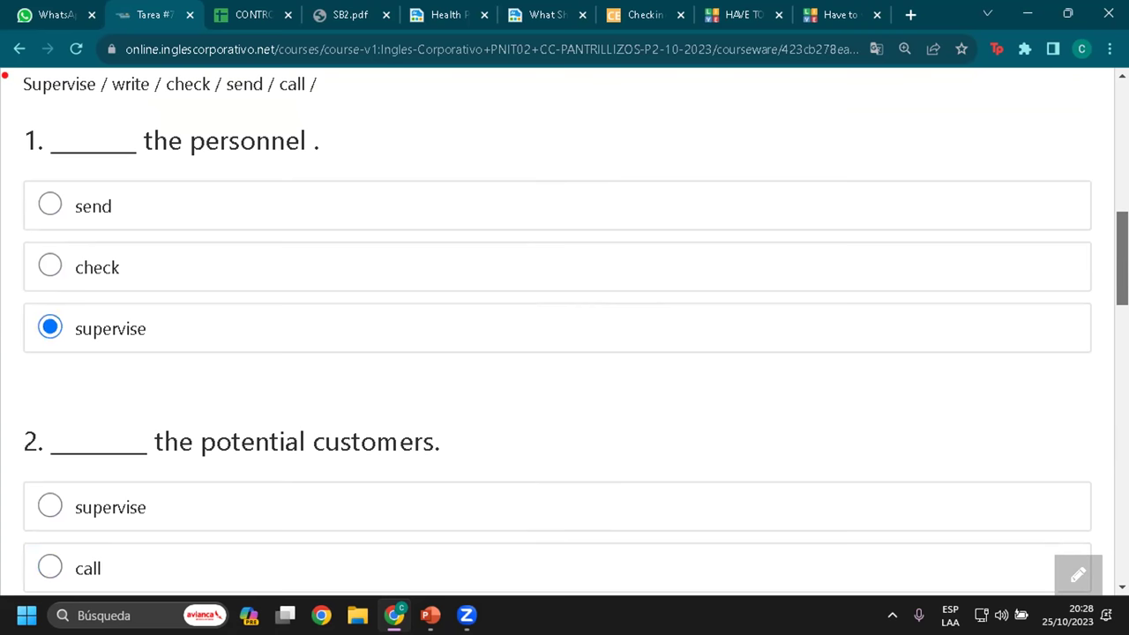
scroll(565, 335, down, 1)
scroll(565, 336, down, 1)
click(51, 527)
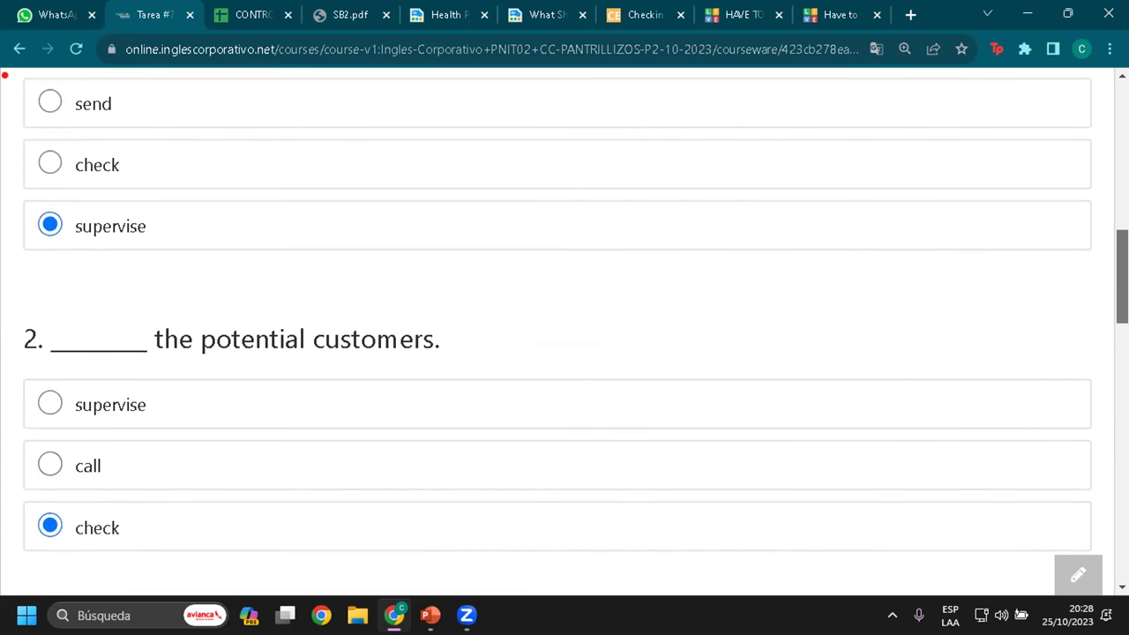
scroll(565, 336, up, 1)
scroll(565, 335, up, 1)
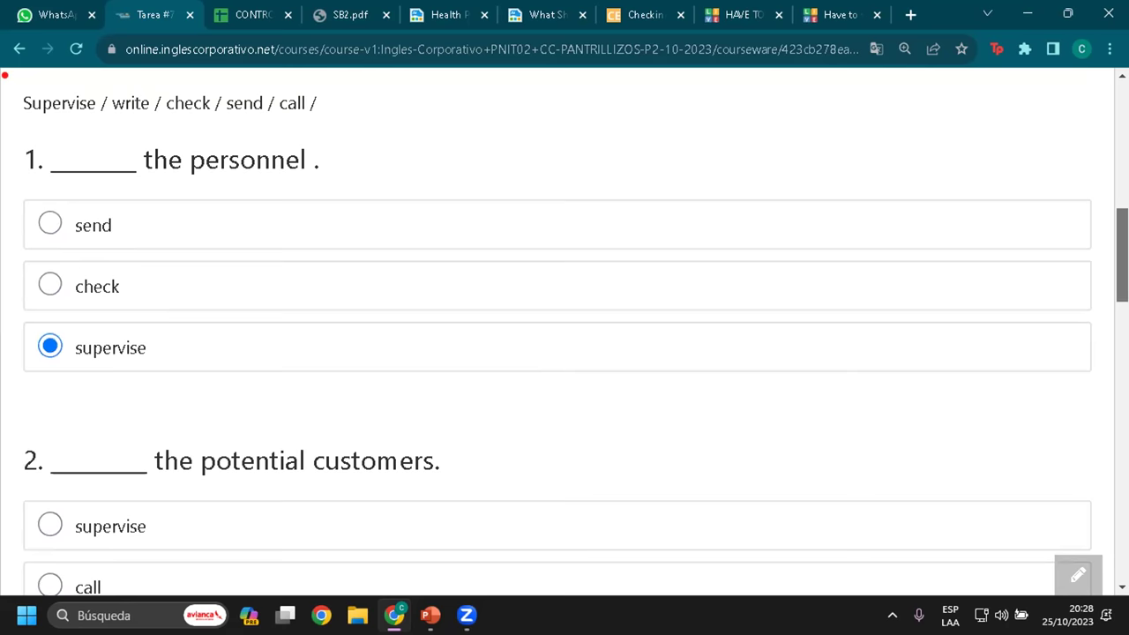
drag(32, 104, 440, 128)
click(440, 128)
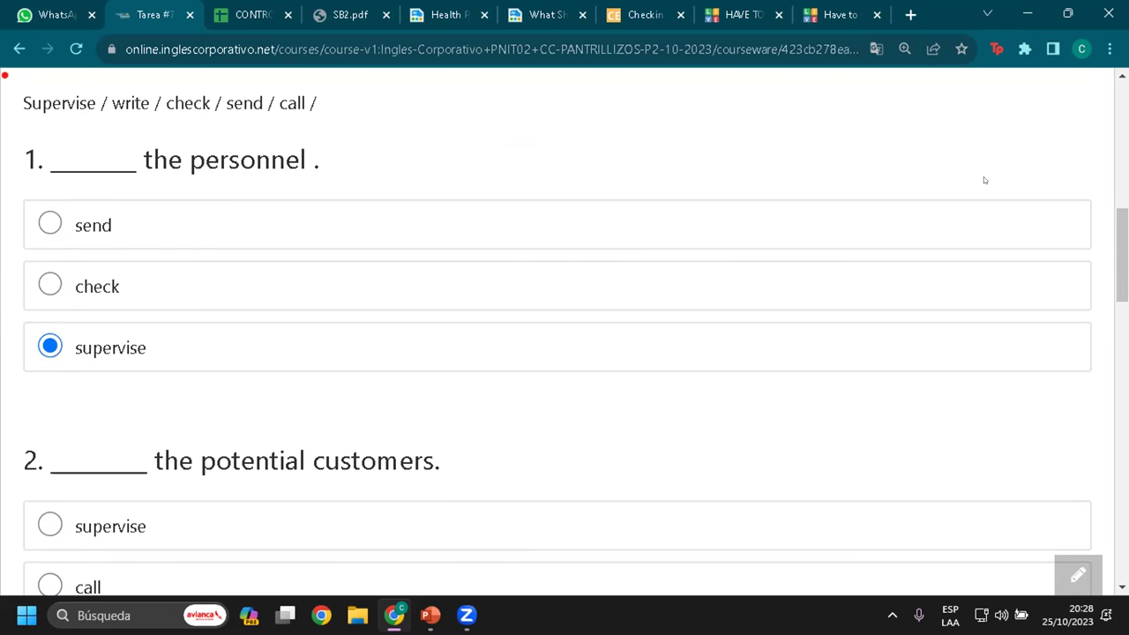
drag(326, 103, 262, 103)
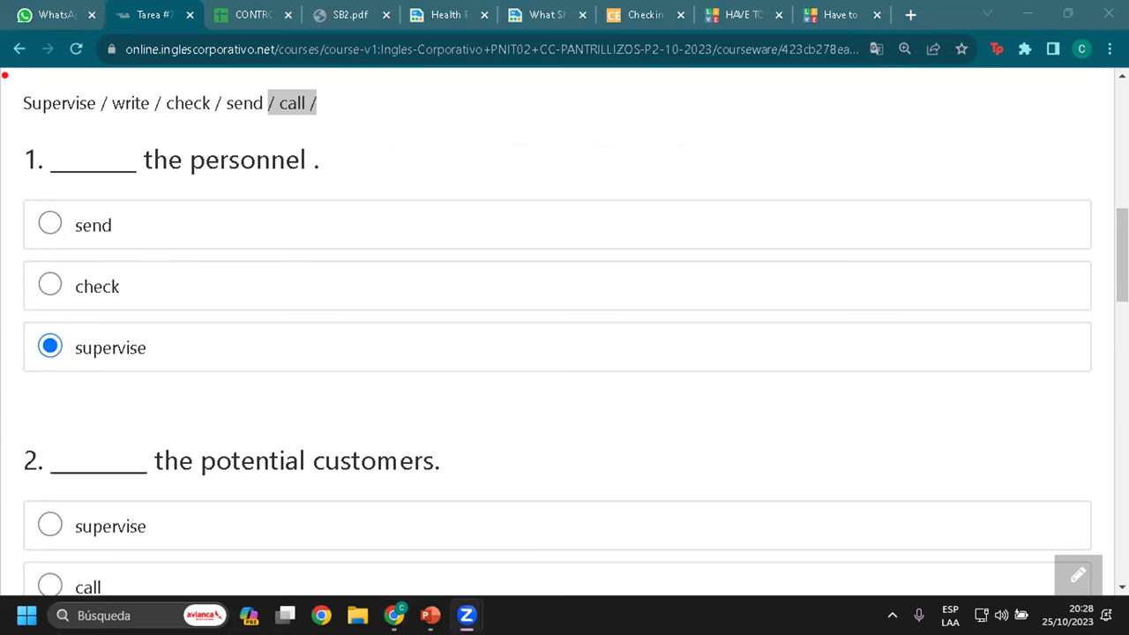
click(987, 154)
- Change the answer to question 2, "the potential customers", to "call" after comparing it with "check"
scroll(988, 155, down, 3)
click(42, 321)
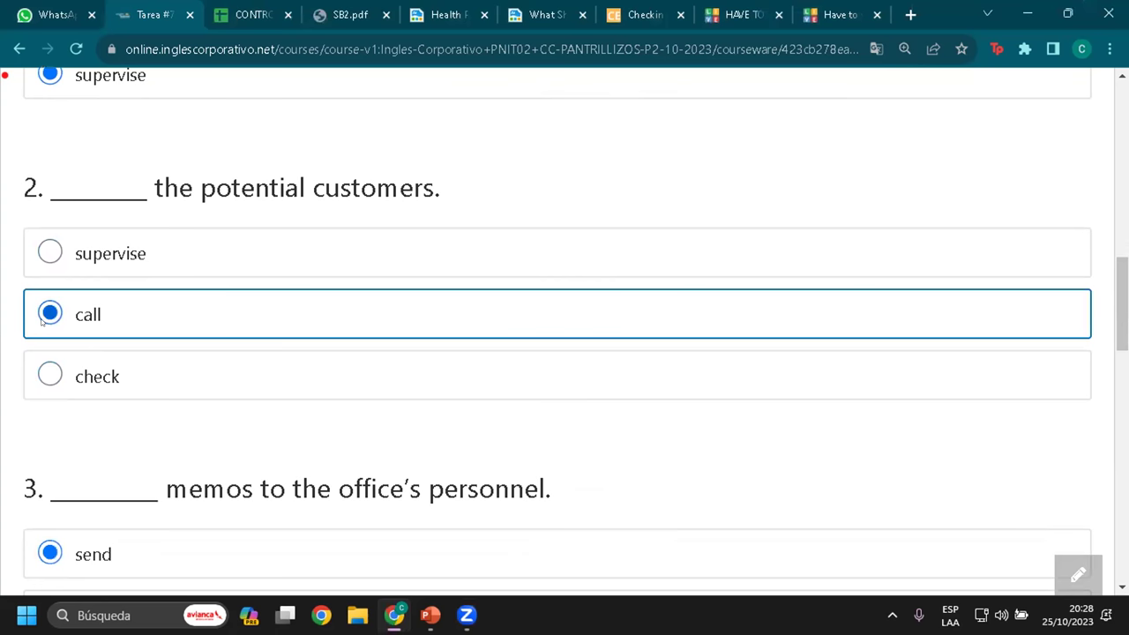
click(59, 386)
click(53, 314)
click(53, 374)
click(55, 313)
click(53, 374)
click(55, 313)
click(50, 374)
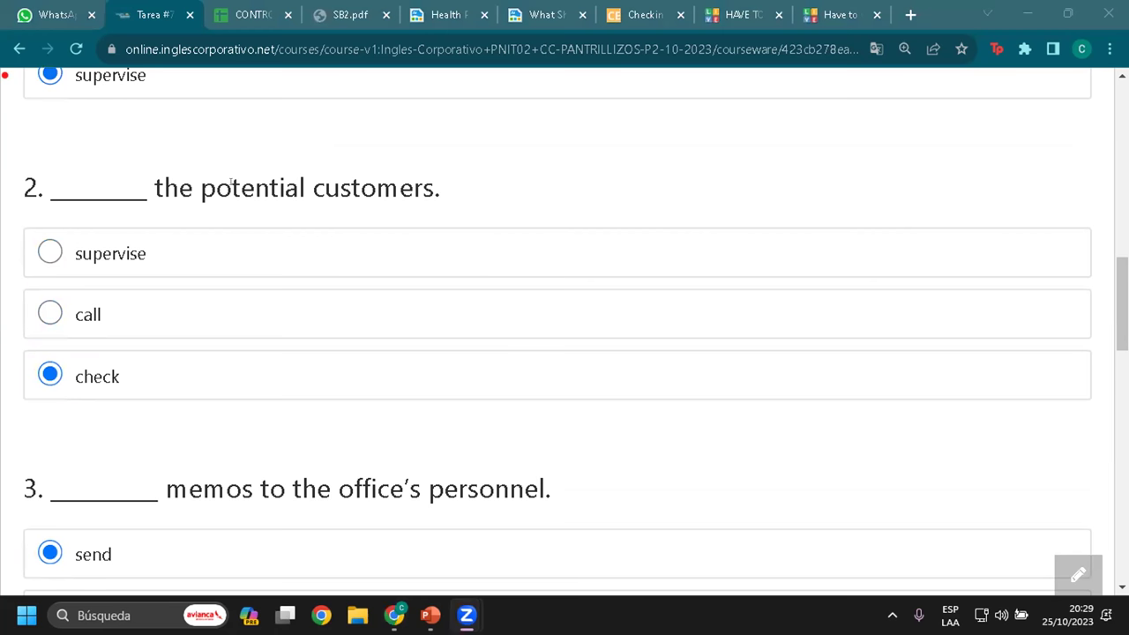
click(115, 317)
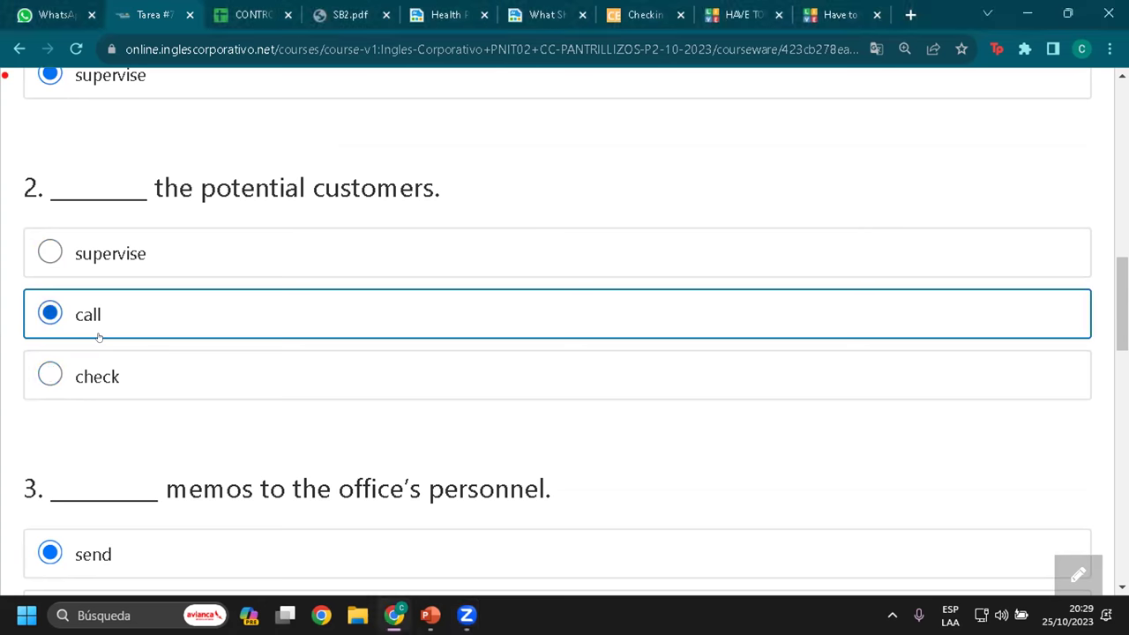
- Submit the Tarea #7 answers and review the grading of the questions, from question 5 back to question 1
drag(1122, 304, 1123, 525)
click(56, 182)
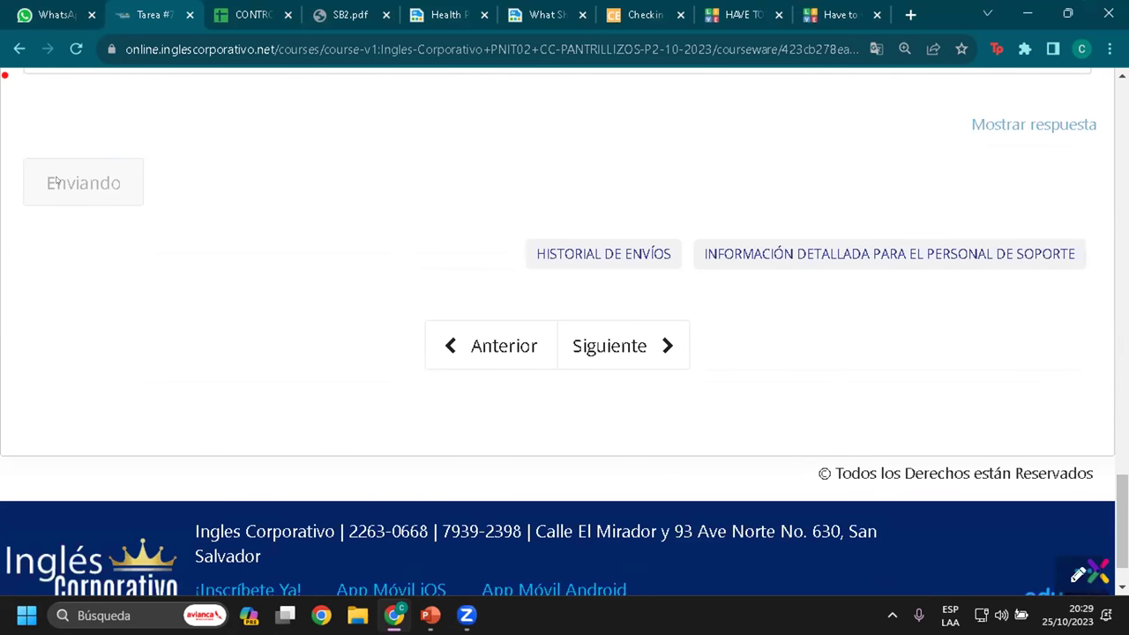
scroll(529, 362, up, 5)
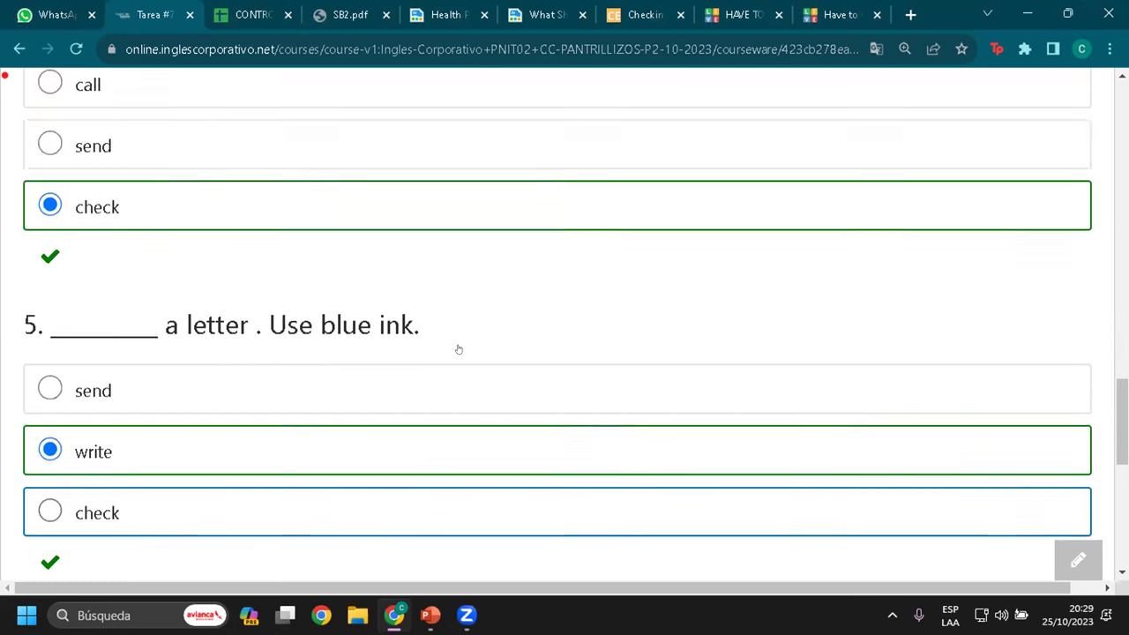
scroll(458, 349, up, 8)
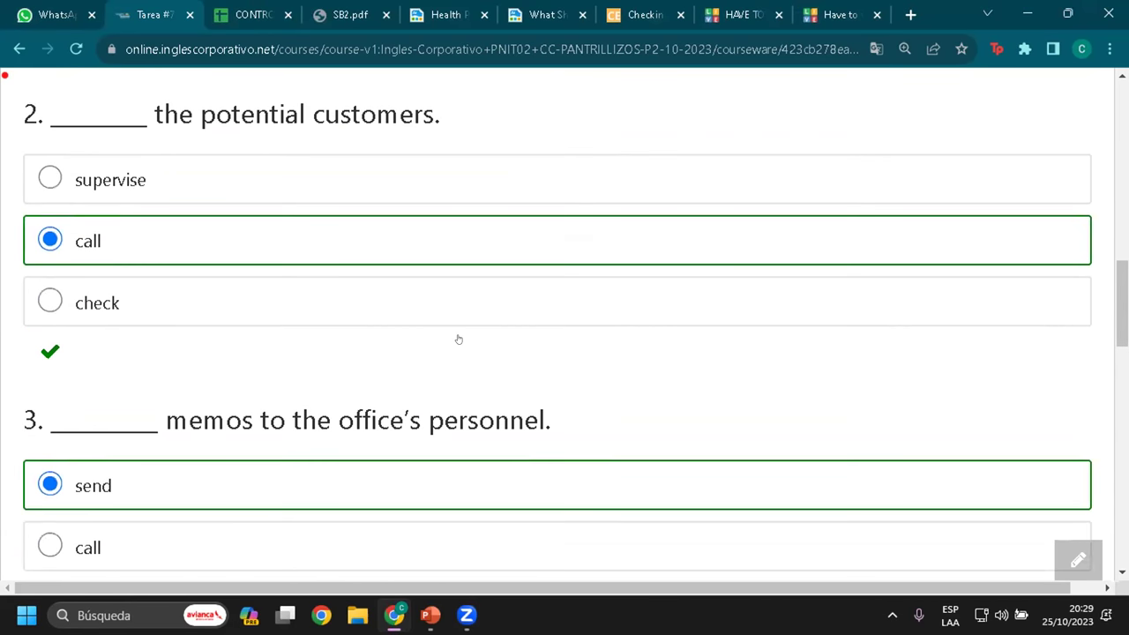
scroll(281, 375, up, 4)
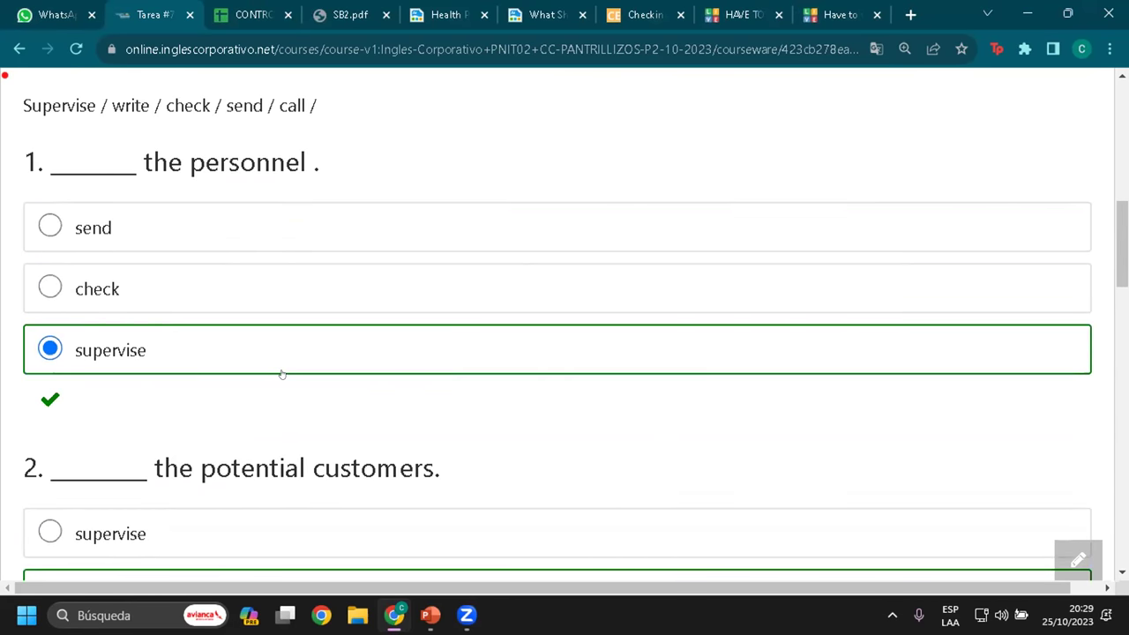
scroll(281, 375, up, 2)
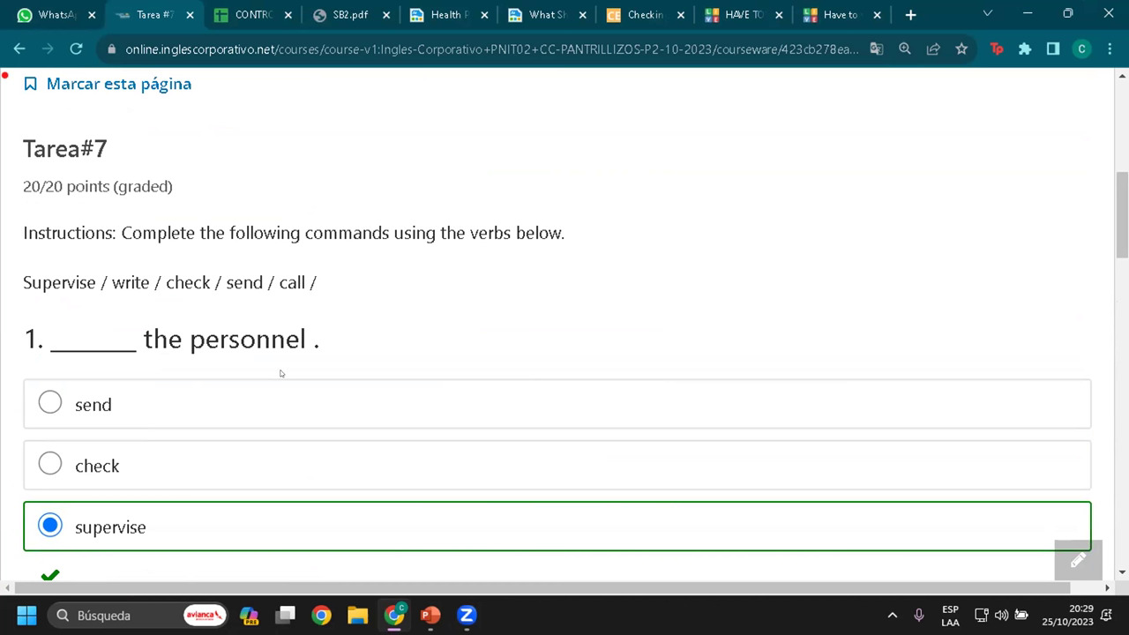
scroll(280, 373, down, 2)
drag(74, 353, 166, 354)
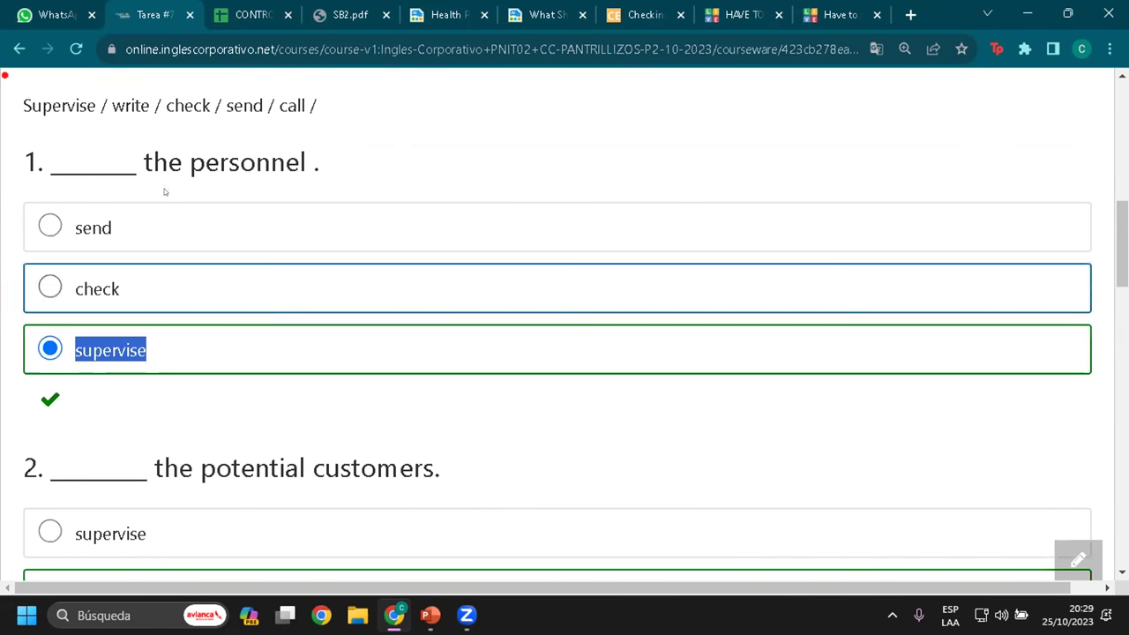
- Highlight "the personnel" in question 1 and review the graded answers through question 5
drag(144, 161, 628, 209)
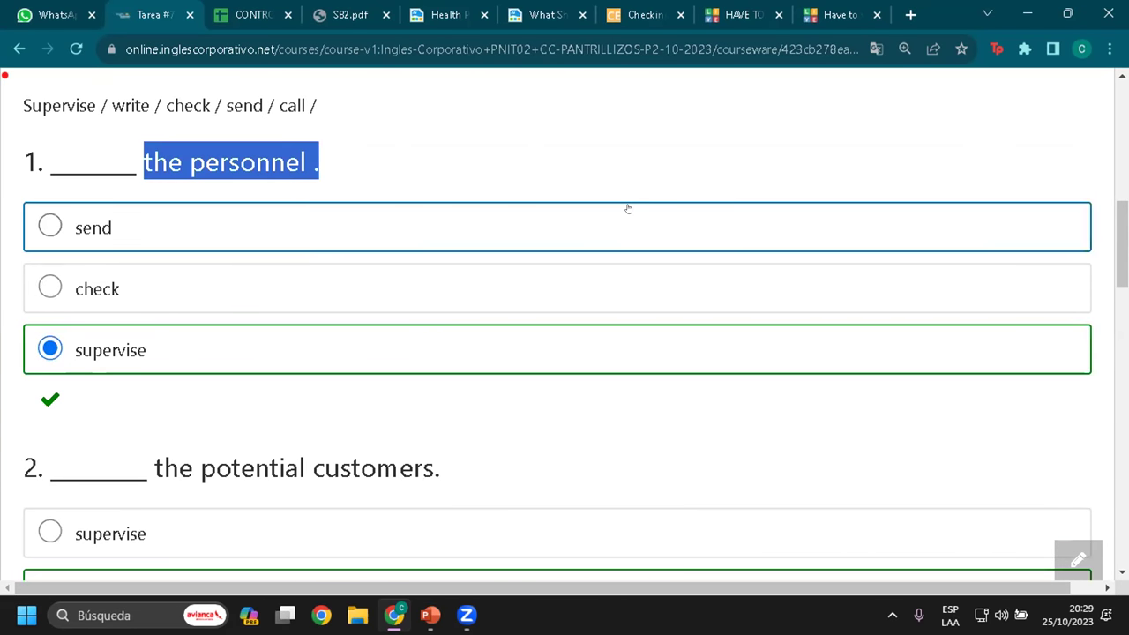
click(638, 125)
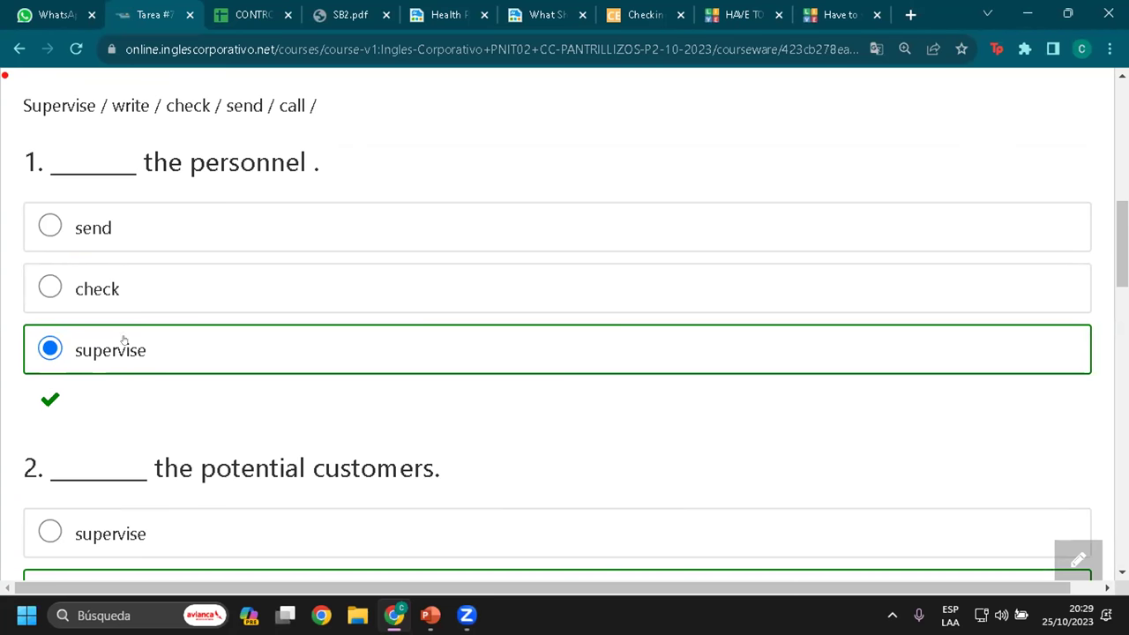
scroll(565, 326, down, 13)
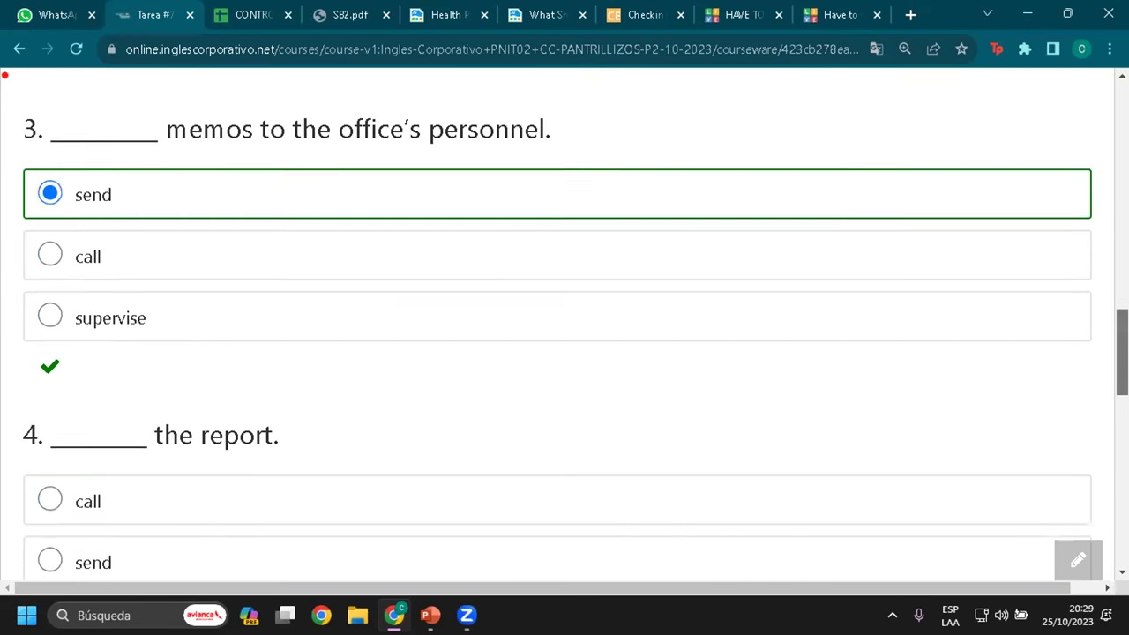
scroll(565, 327, down, 1)
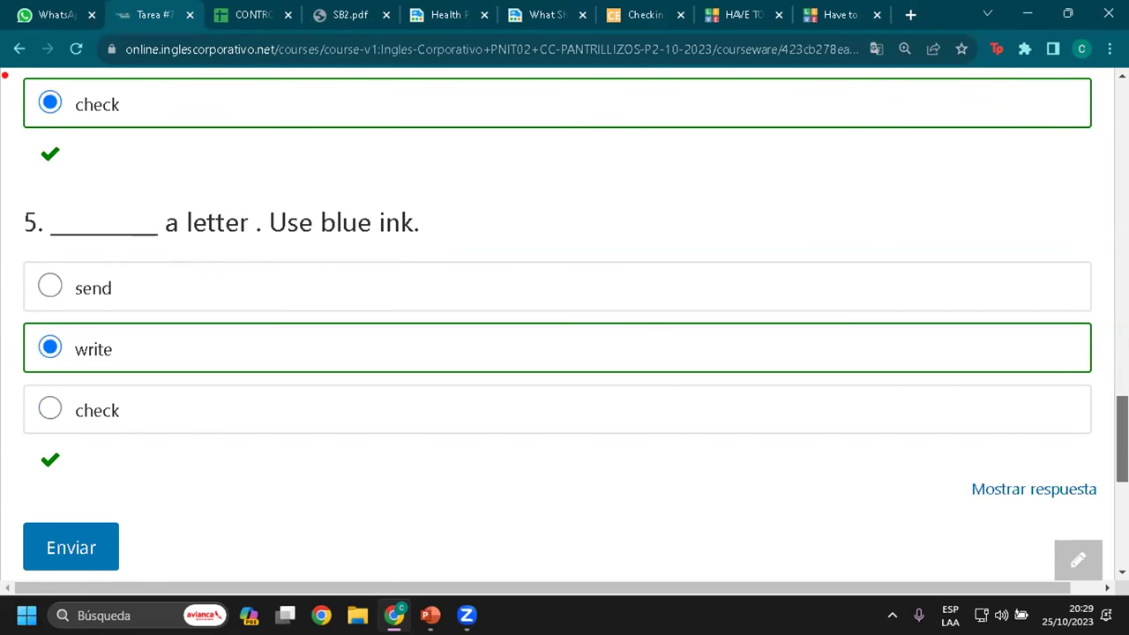
scroll(232, 245, up, 9)
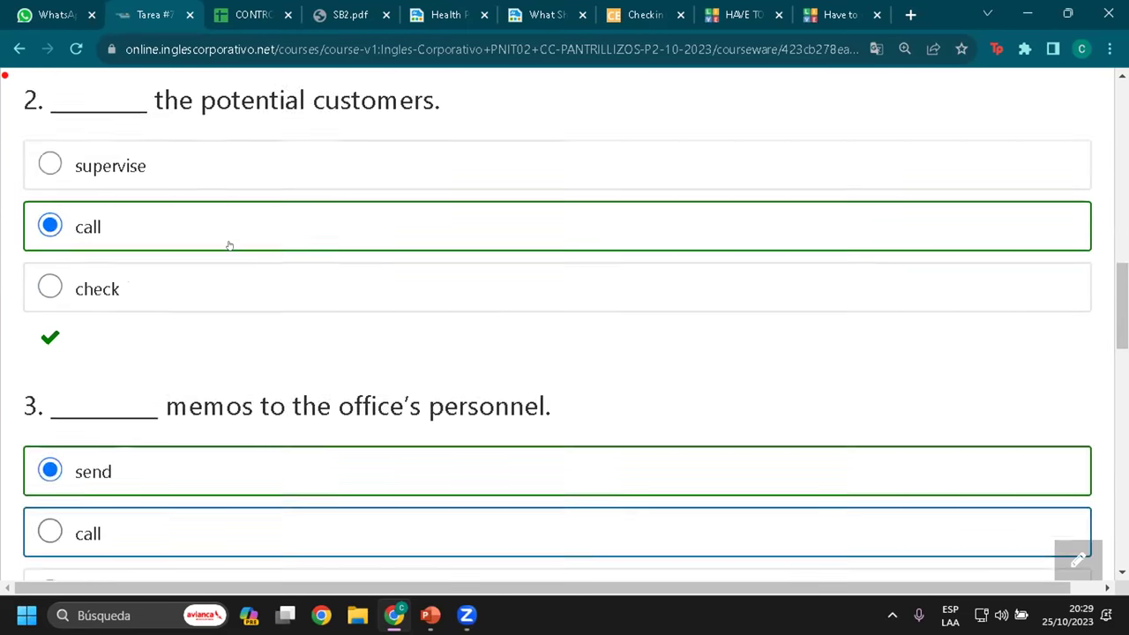
- Leave Tarea #7 and open Section 2 in the course outline
scroll(228, 246, up, 12)
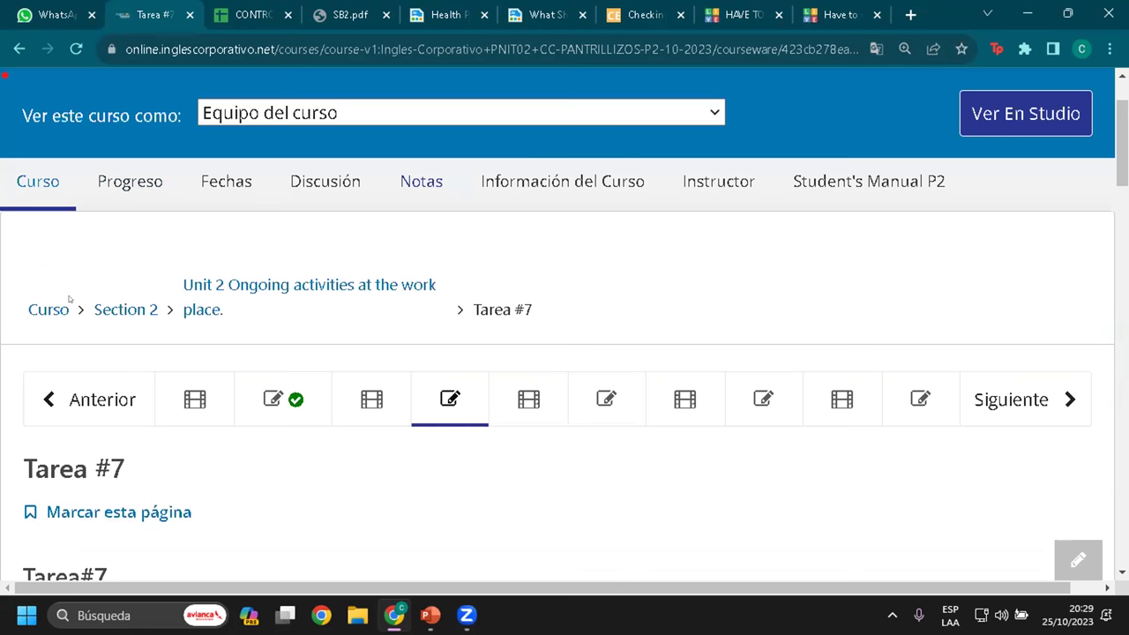
click(126, 320)
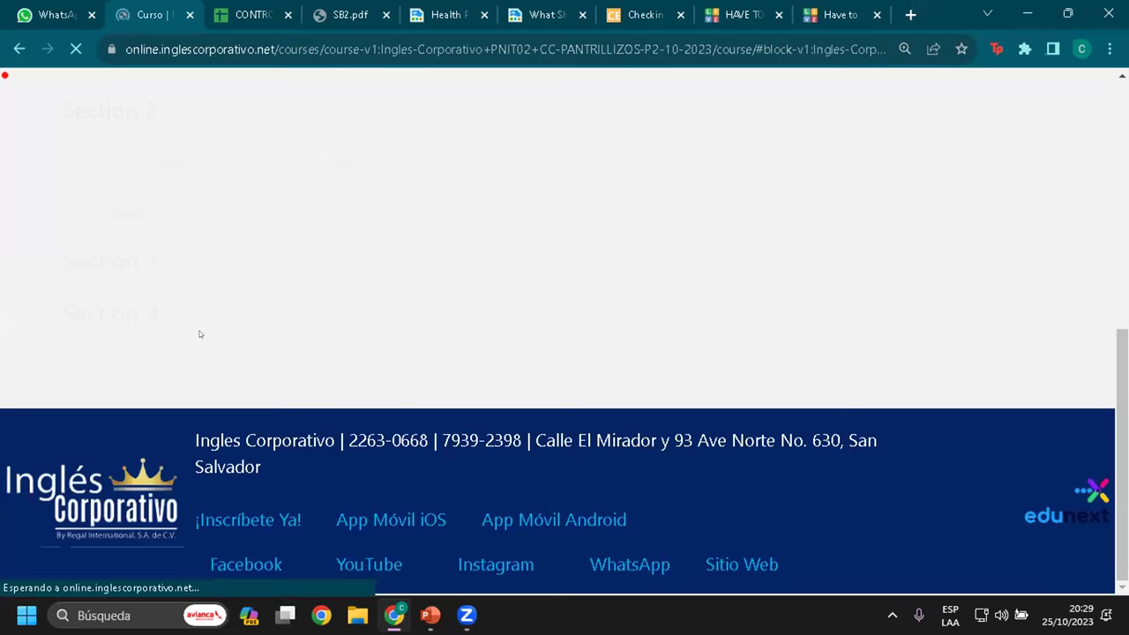
scroll(59, 270, up, 1)
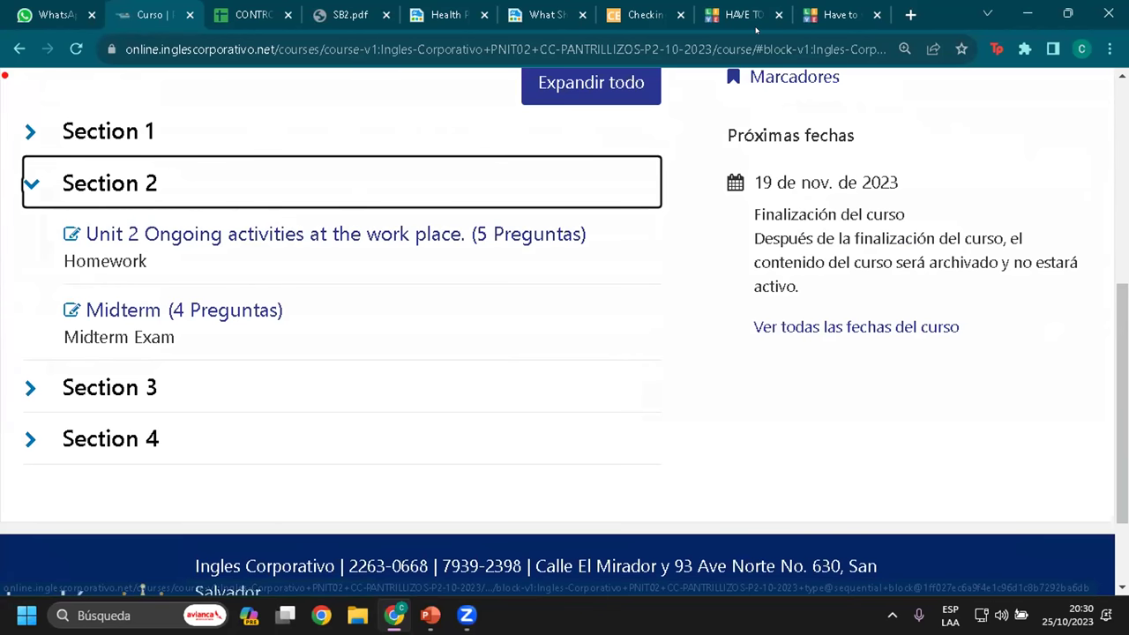
- Circle the Midterm entry in red under Section 2 and underline "Unit 2" and "Midterm"
mouse_move(329, 287)
mouse_down()
mouse_move(40, 320)
mouse_move(88, 276)
mouse_up()
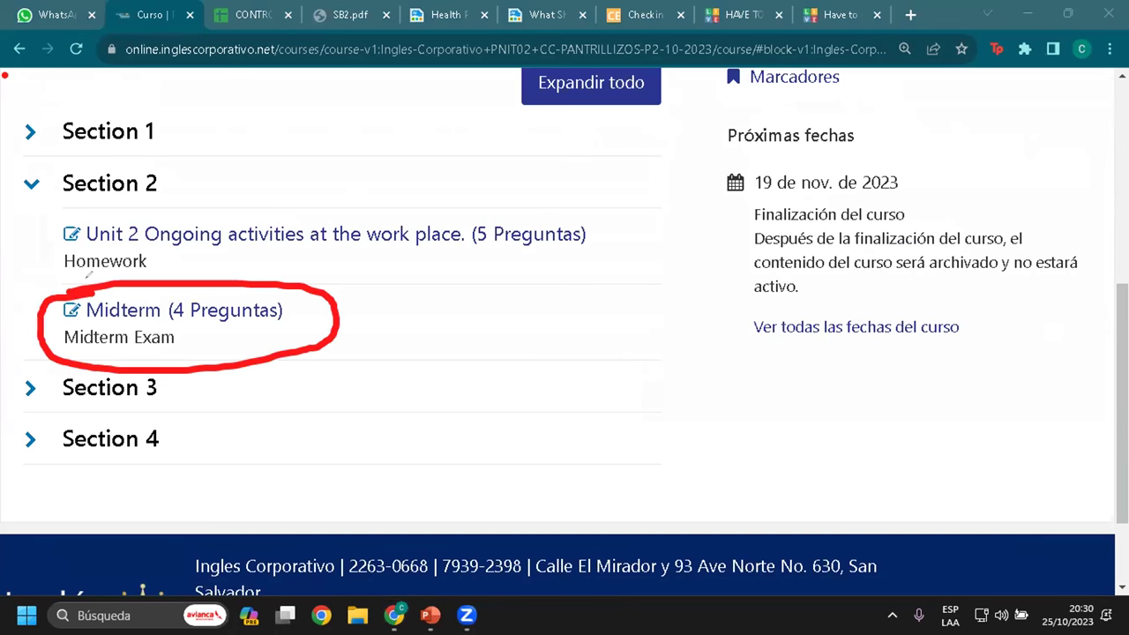
drag(88, 254, 154, 237)
drag(90, 323, 203, 326)
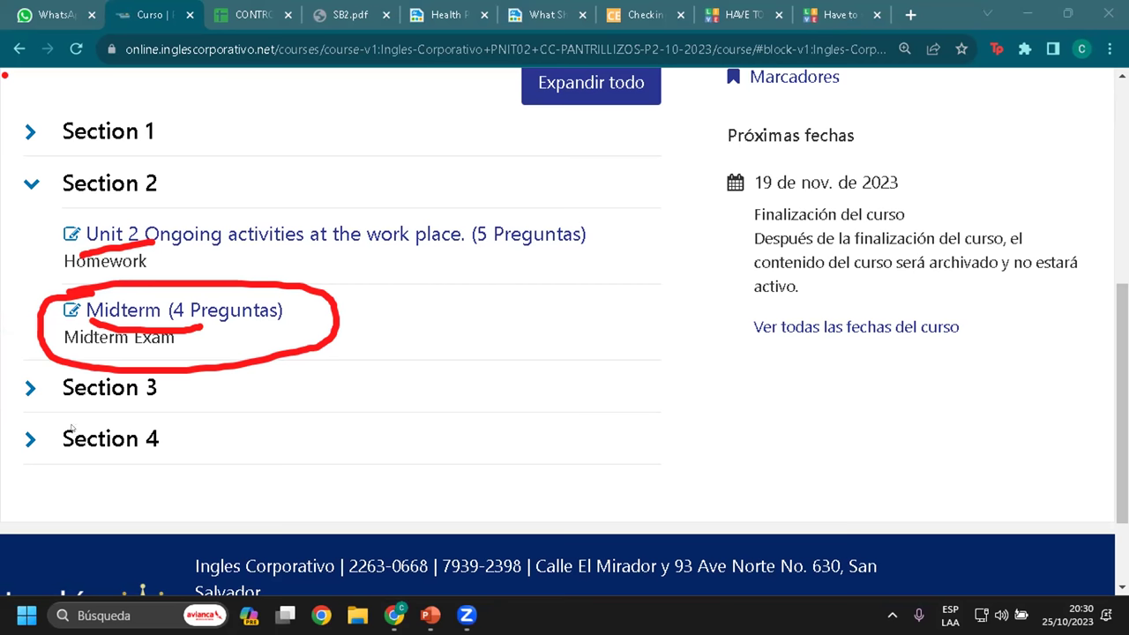
- Switch to the "What Should I Do?" slide in PowerPoint and bring up the matching advice game in Chrome
click(430, 615)
click(557, 251)
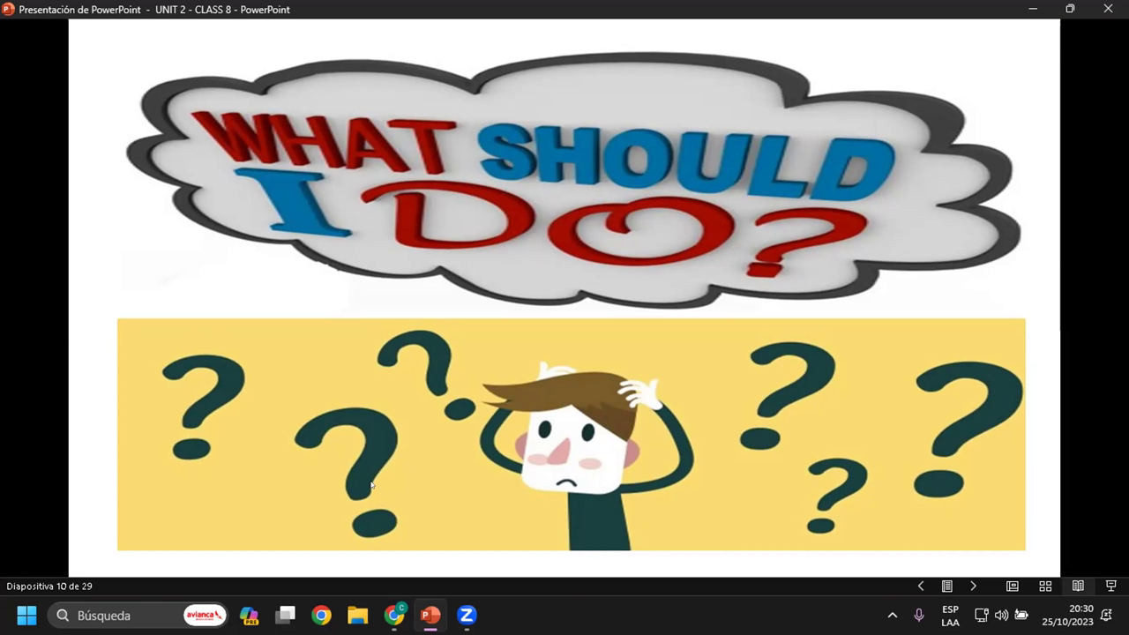
key(alt+Tab)
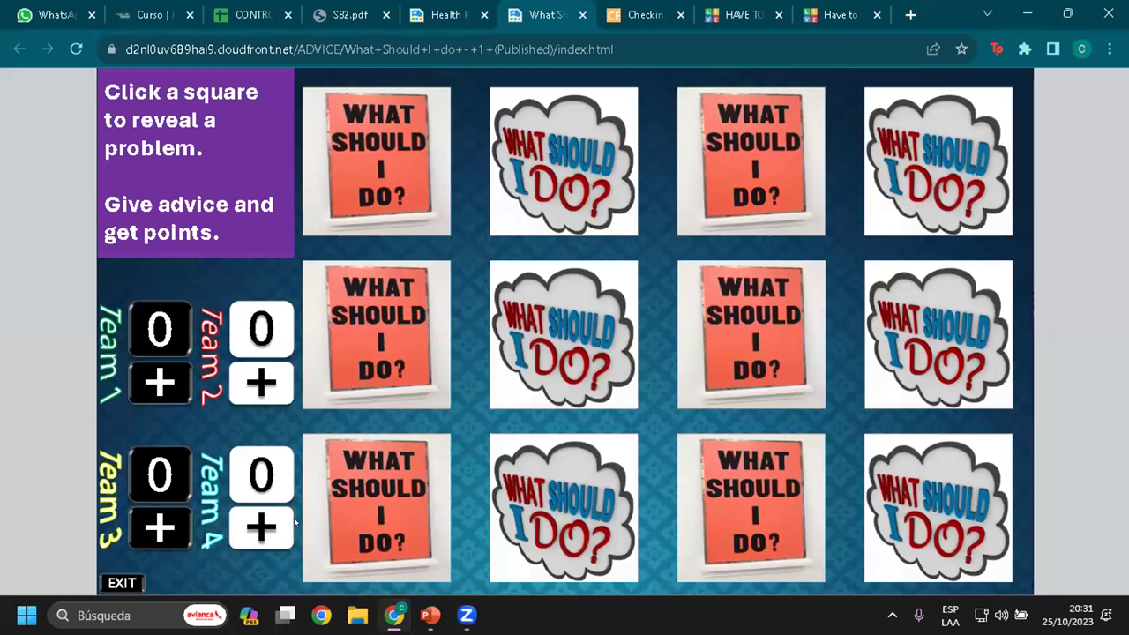